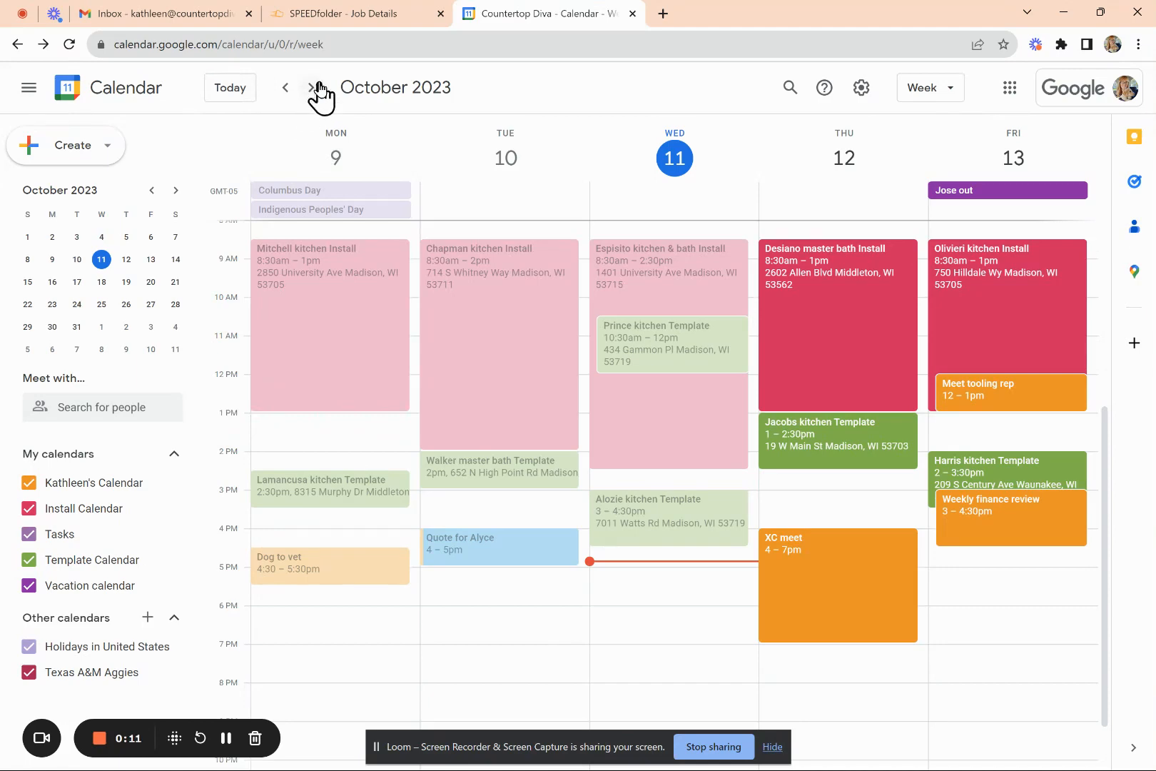
- Advance to the week of October 16–20 and start an event on Monday at 8:30am
click(309, 88)
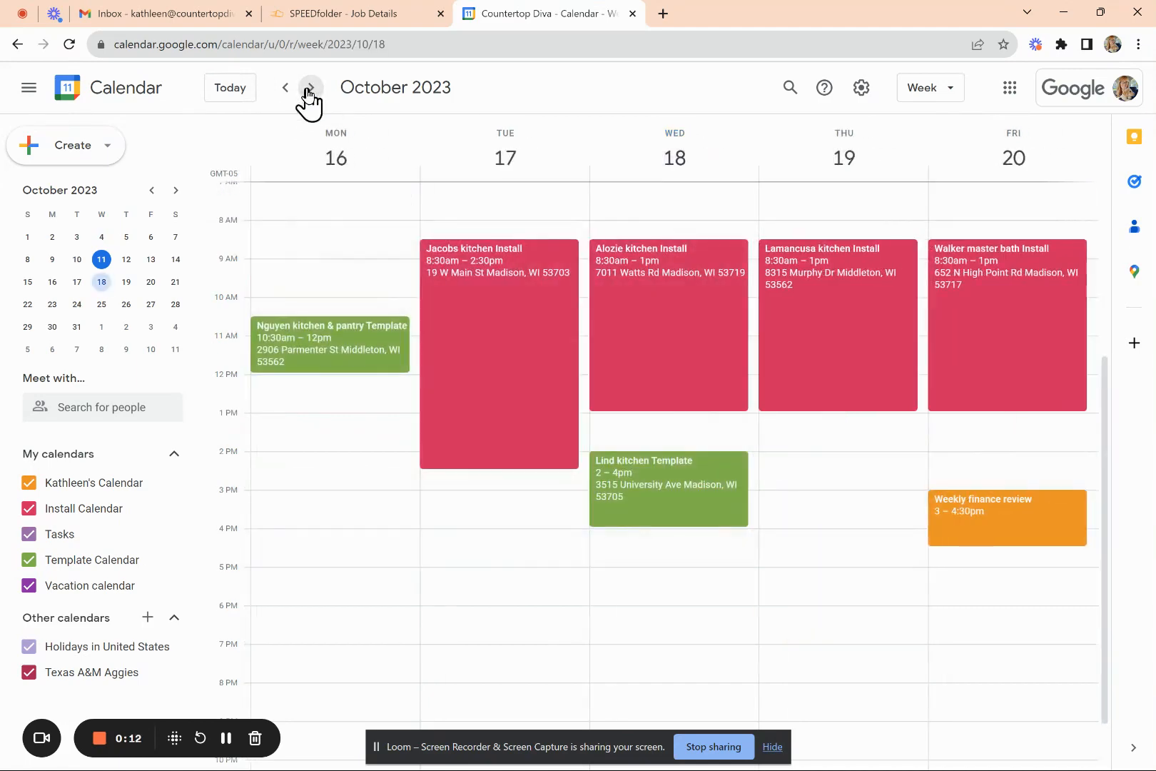
click(280, 245)
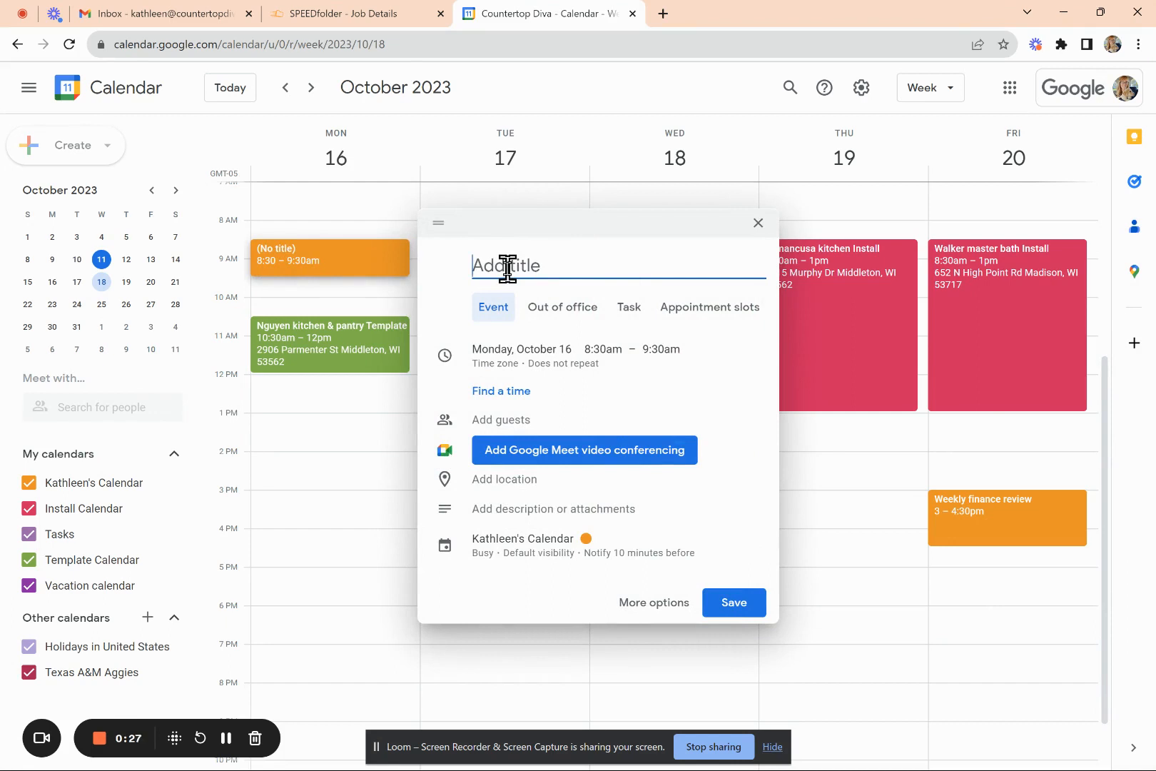
- Title the draft 'Foley kitchen' and set its end time to 2:00pm
text(Foley kitchen)
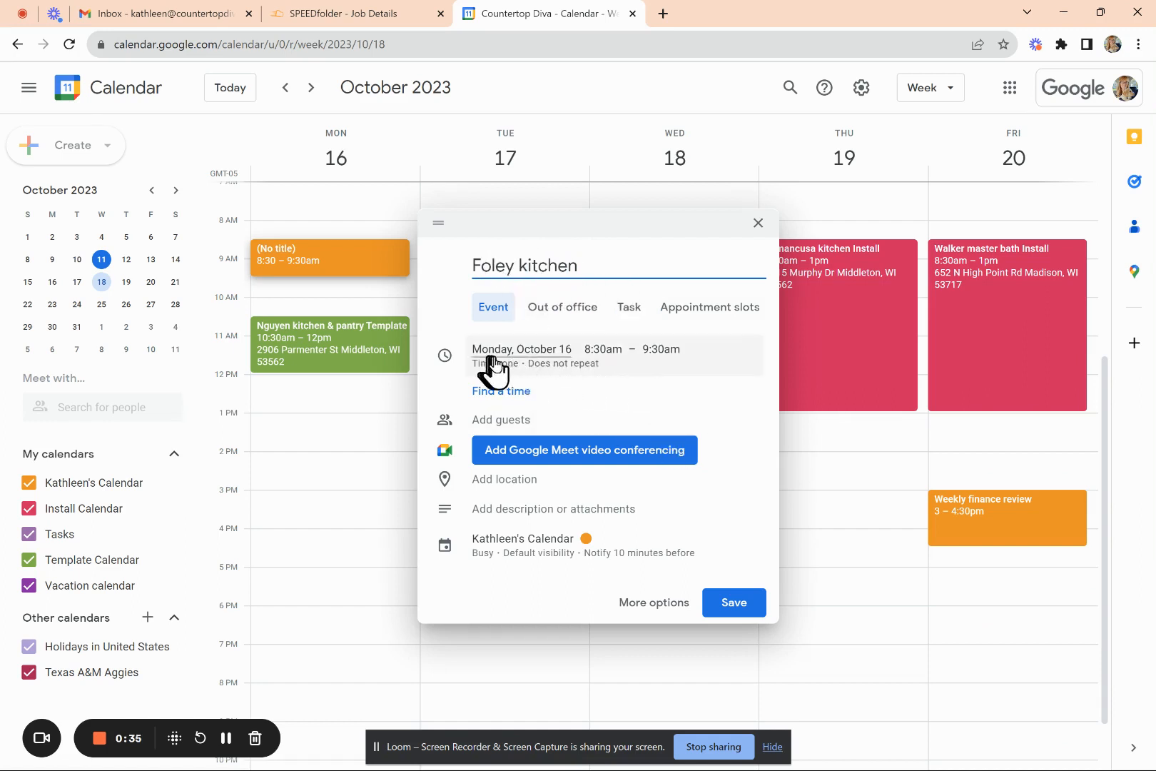
click(656, 353)
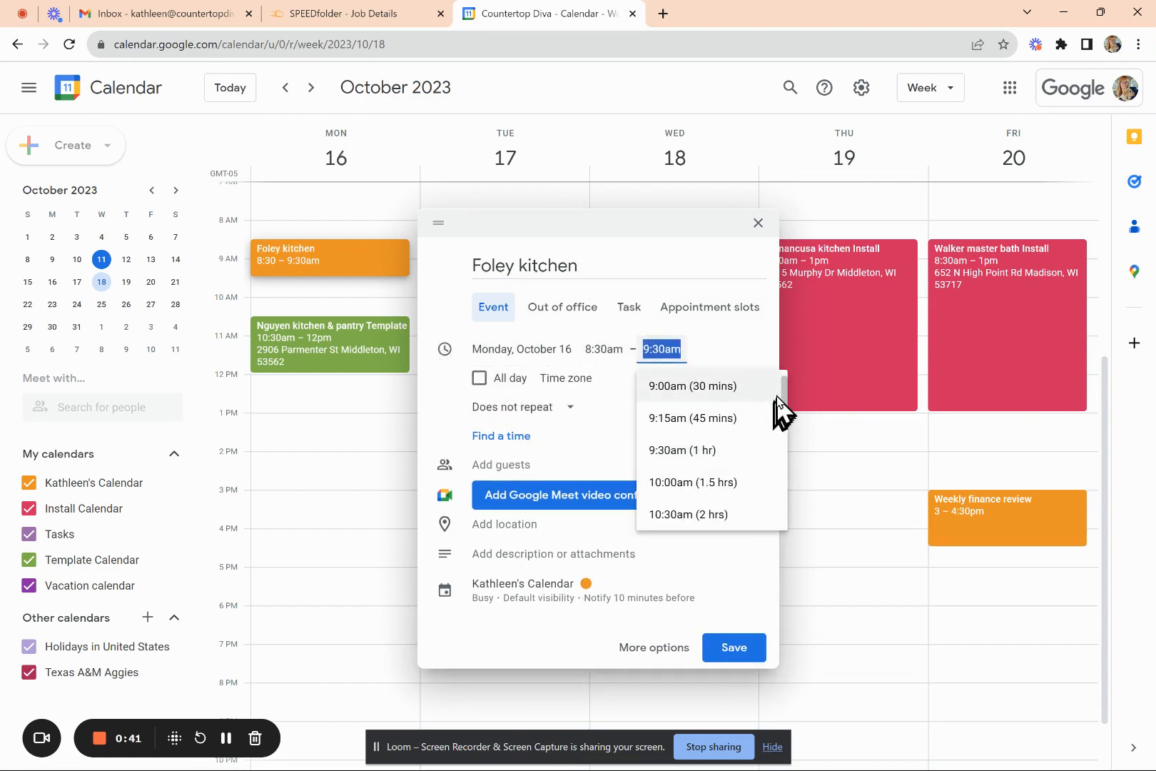
drag(783, 392, 781, 428)
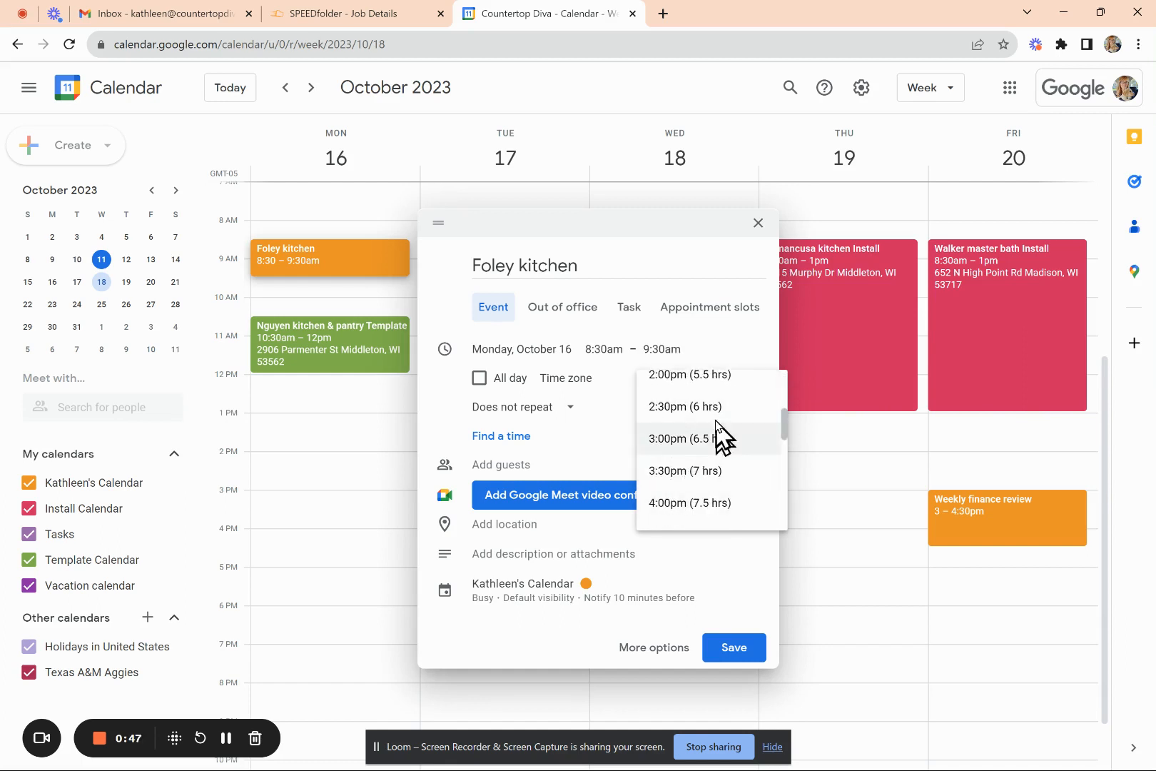
click(720, 384)
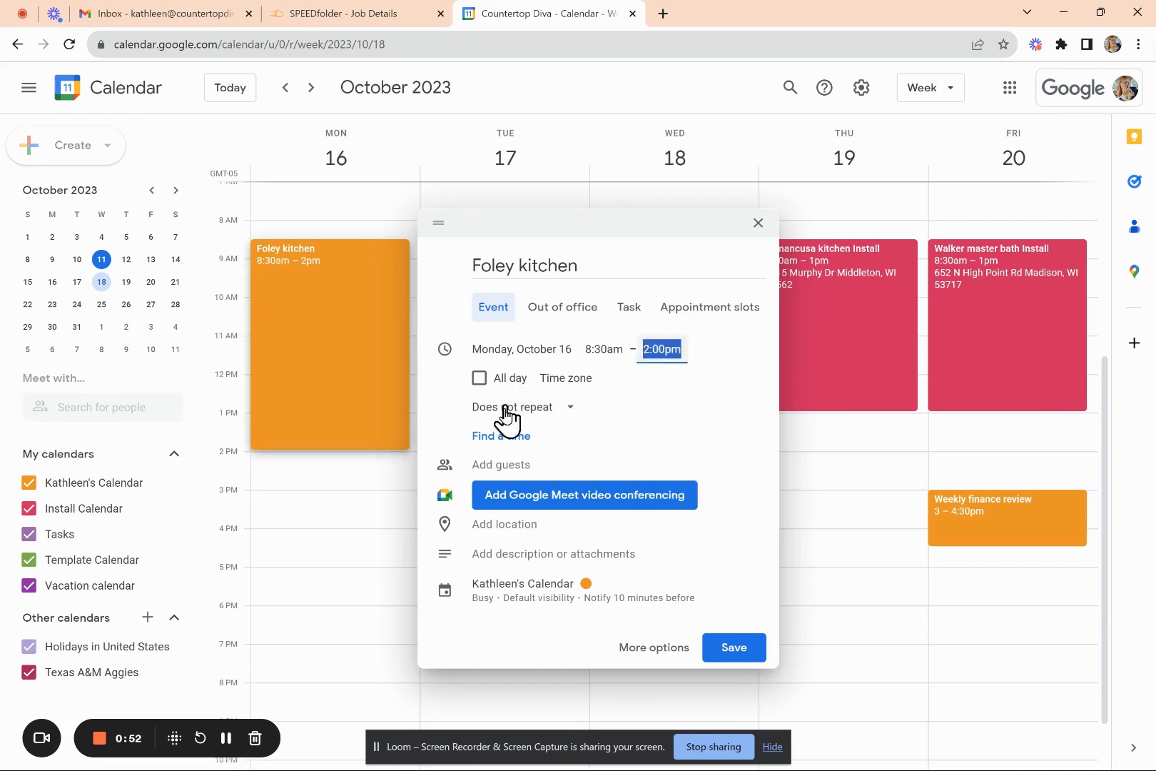
click(564, 420)
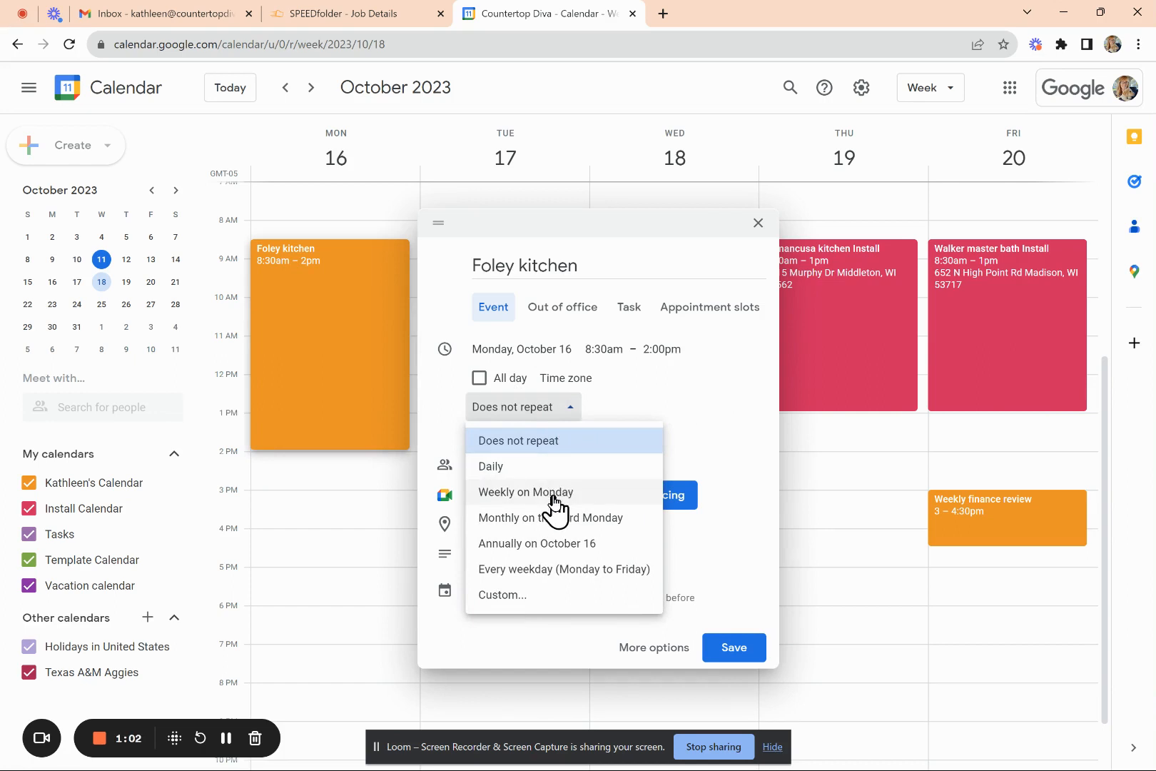
click(542, 443)
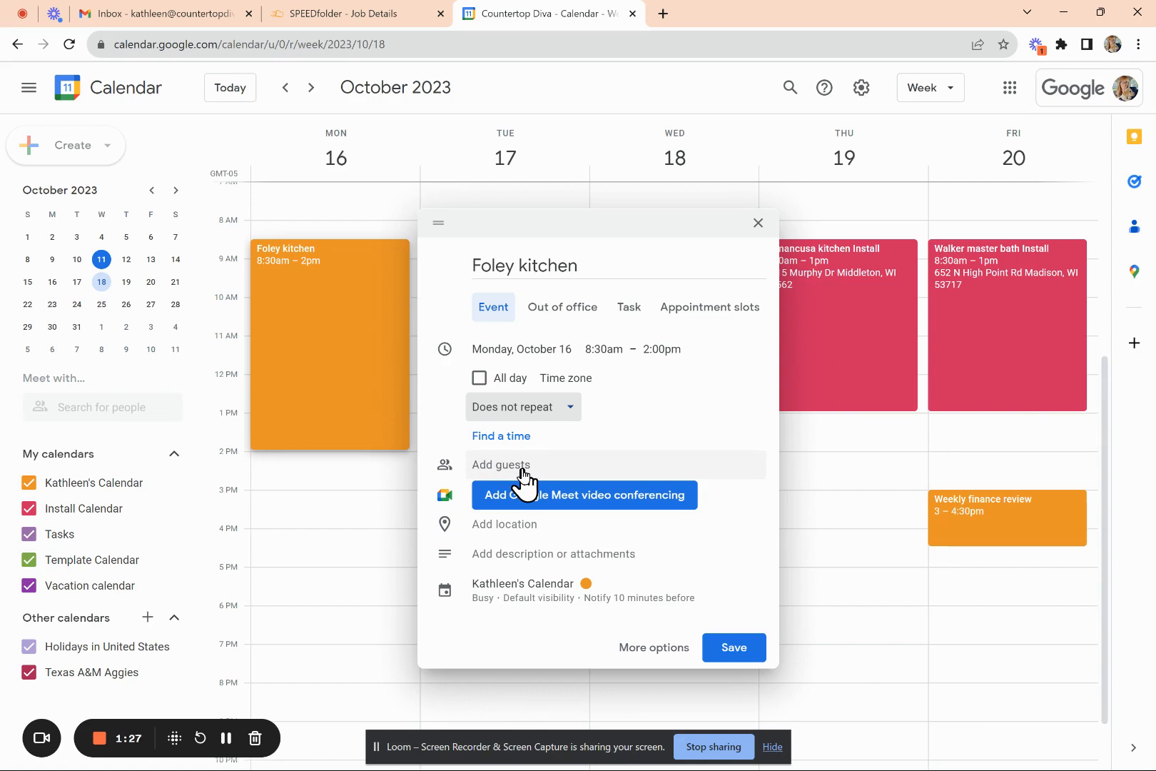
click(501, 465)
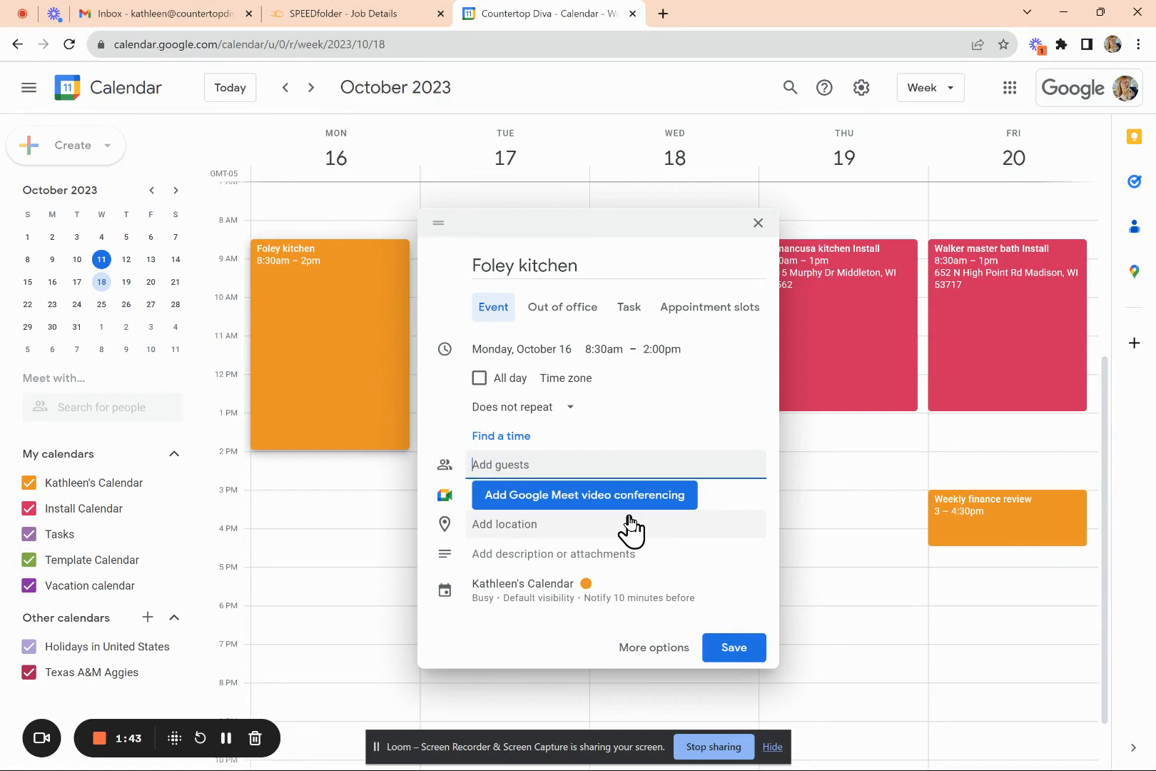
click(491, 524)
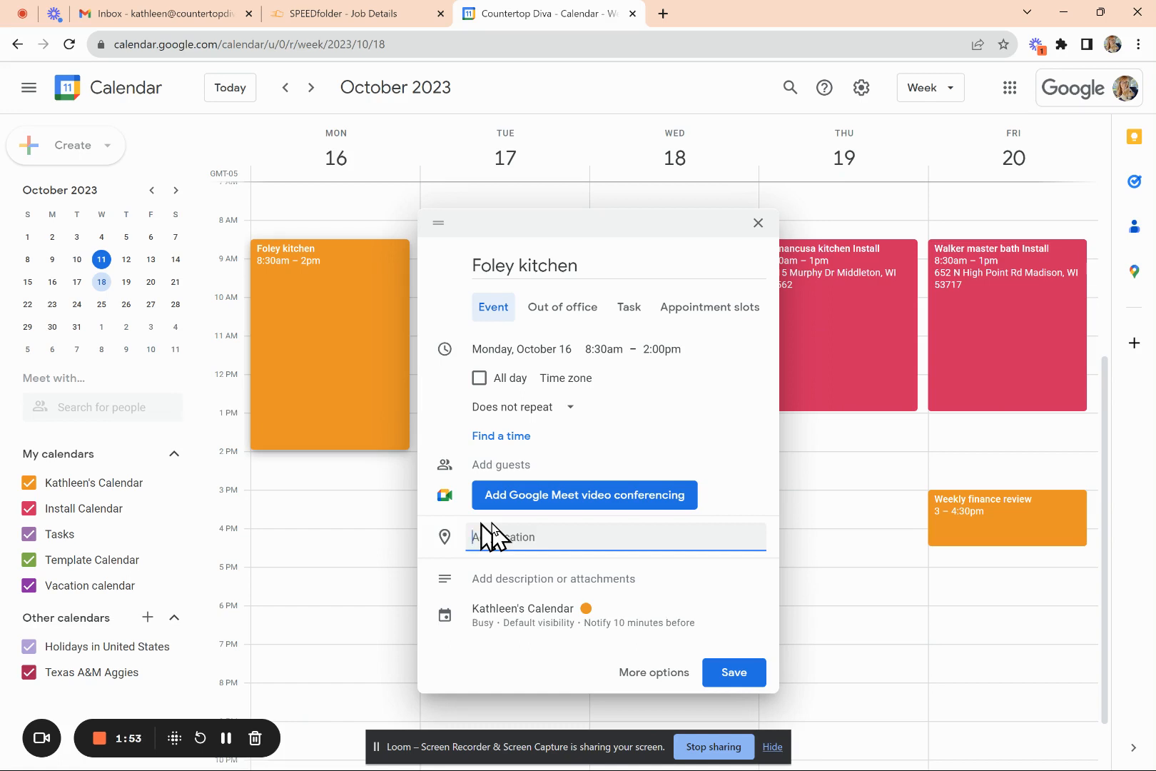
text(290)
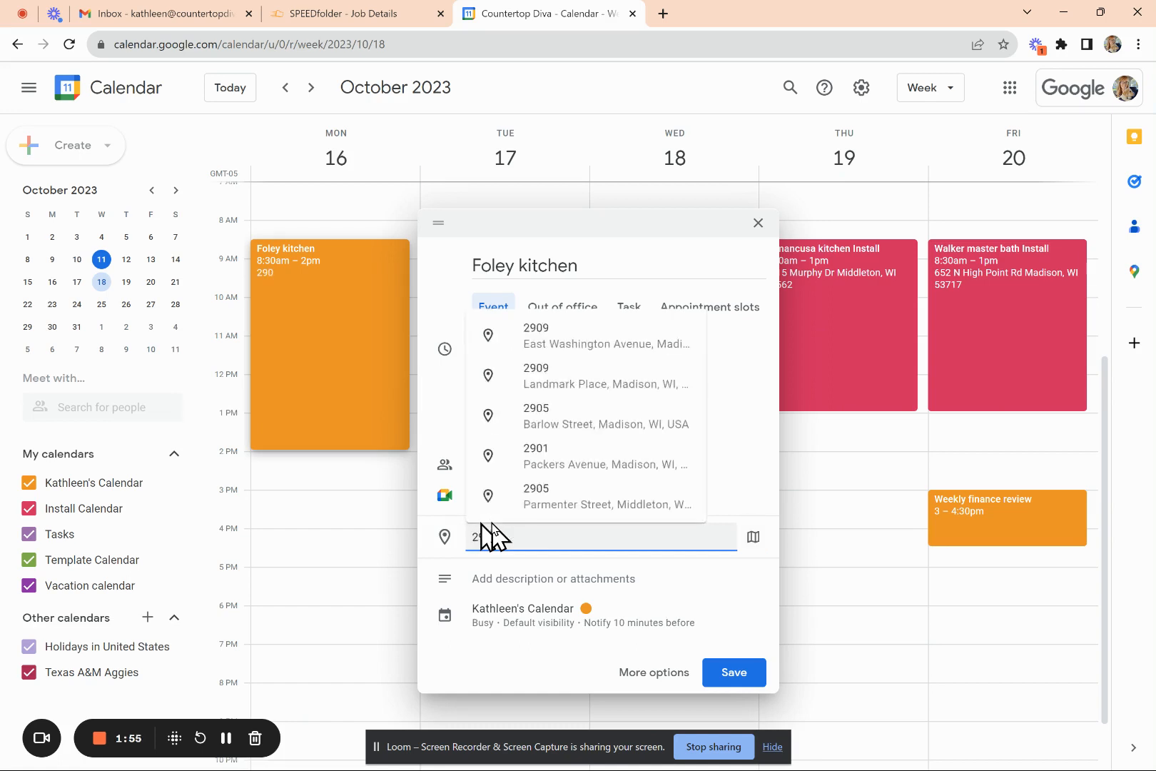
text(5 pa)
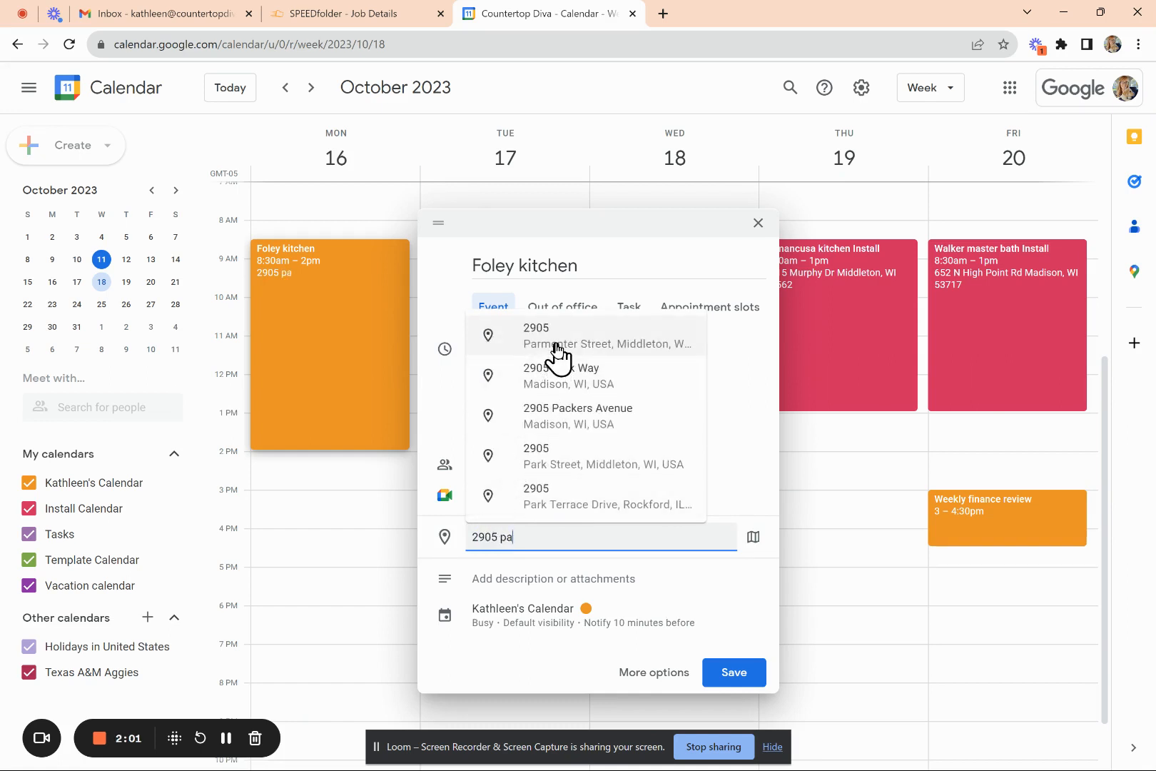
click(557, 349)
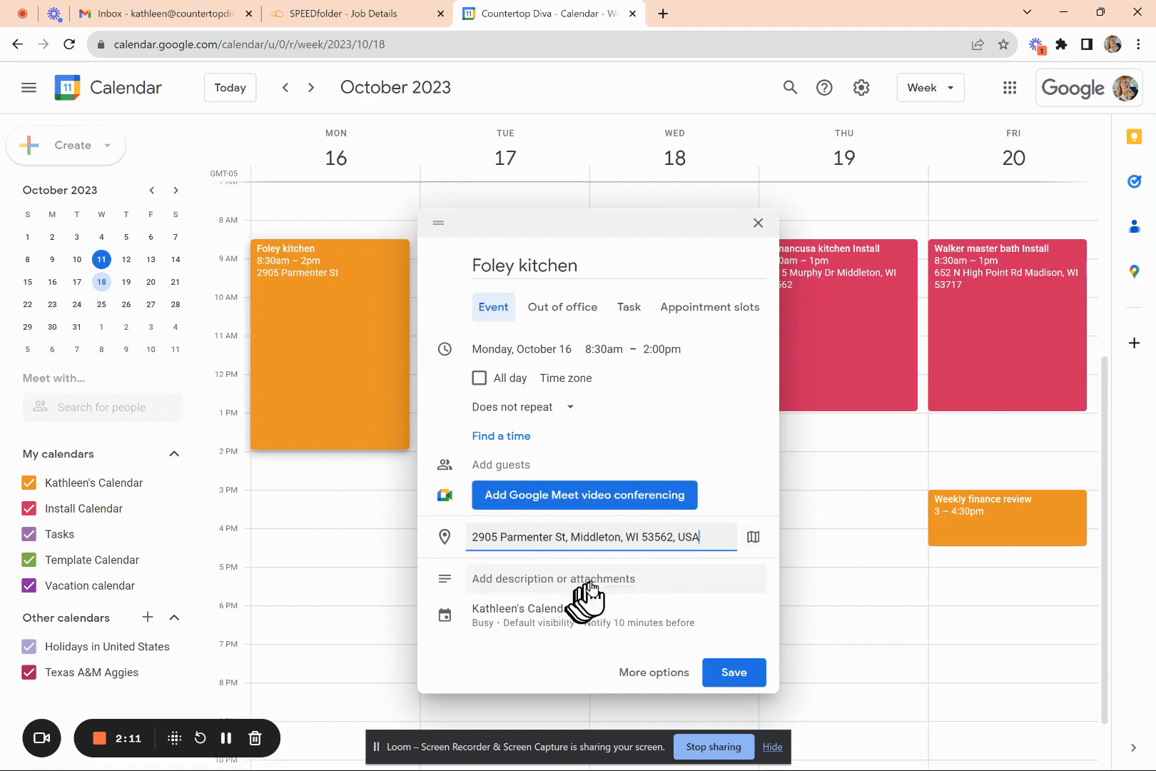
click(520, 579)
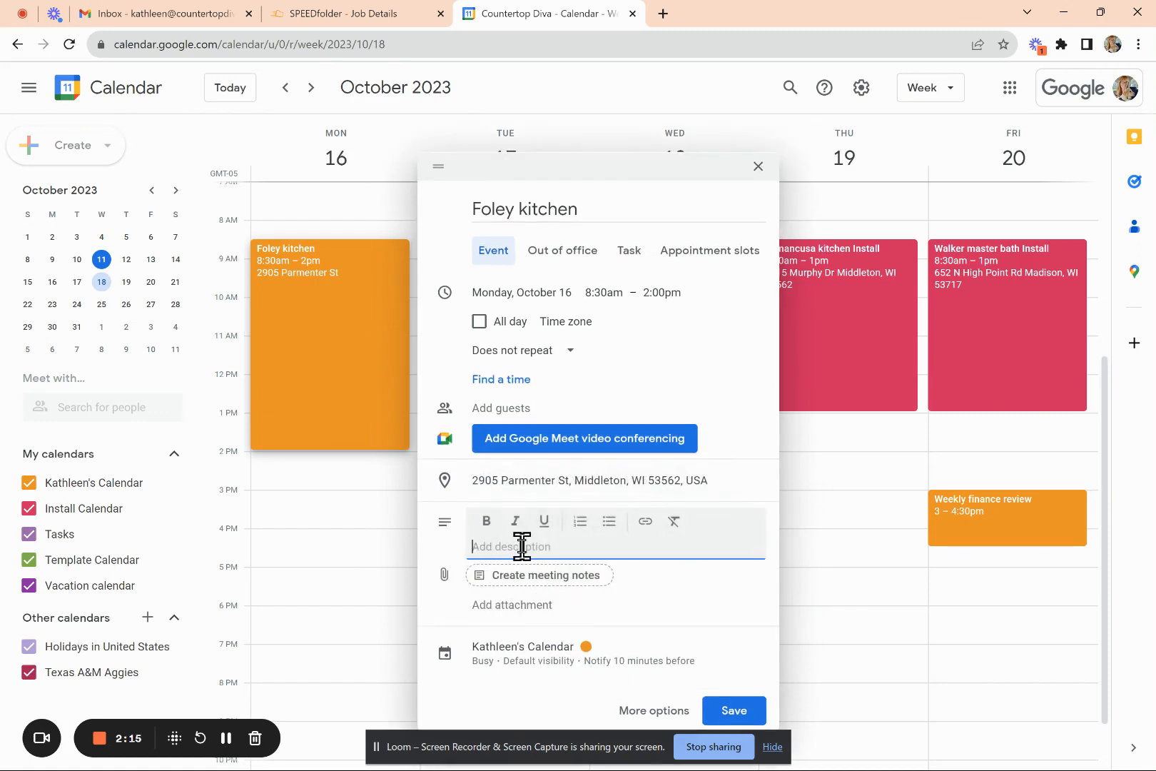
- Add a description noting the site's gate key code
text(gate key 1234)
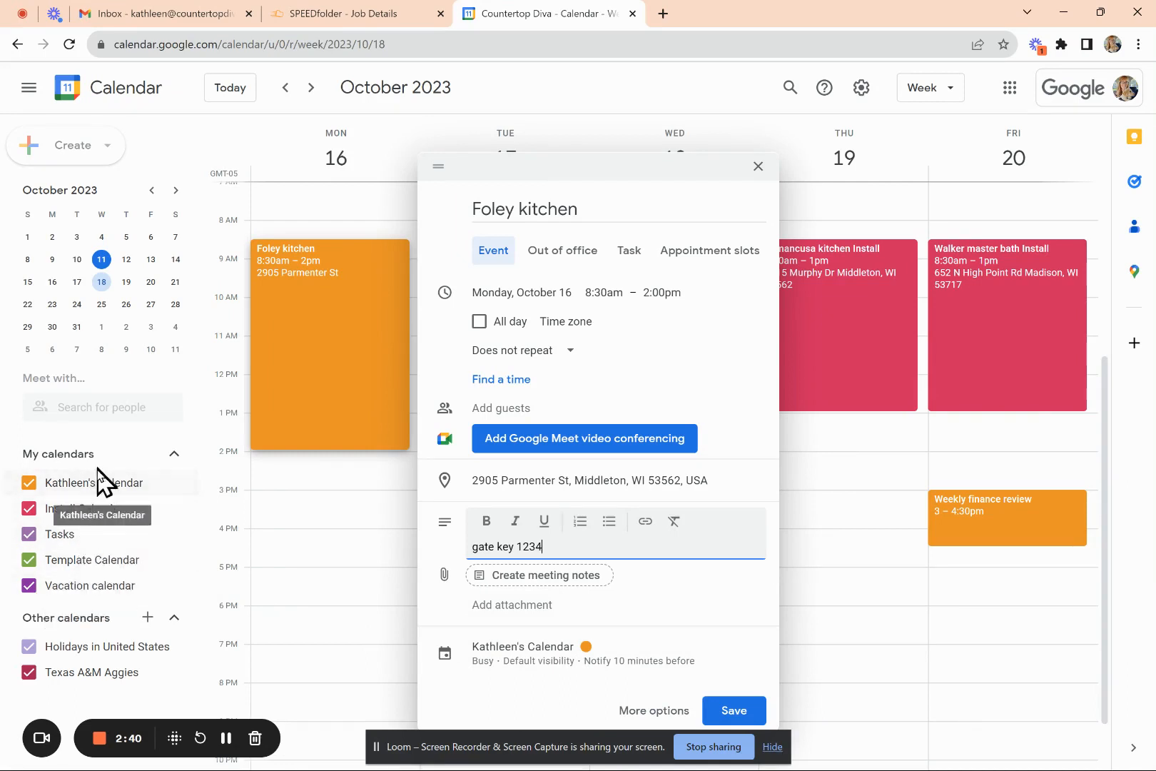
click(528, 653)
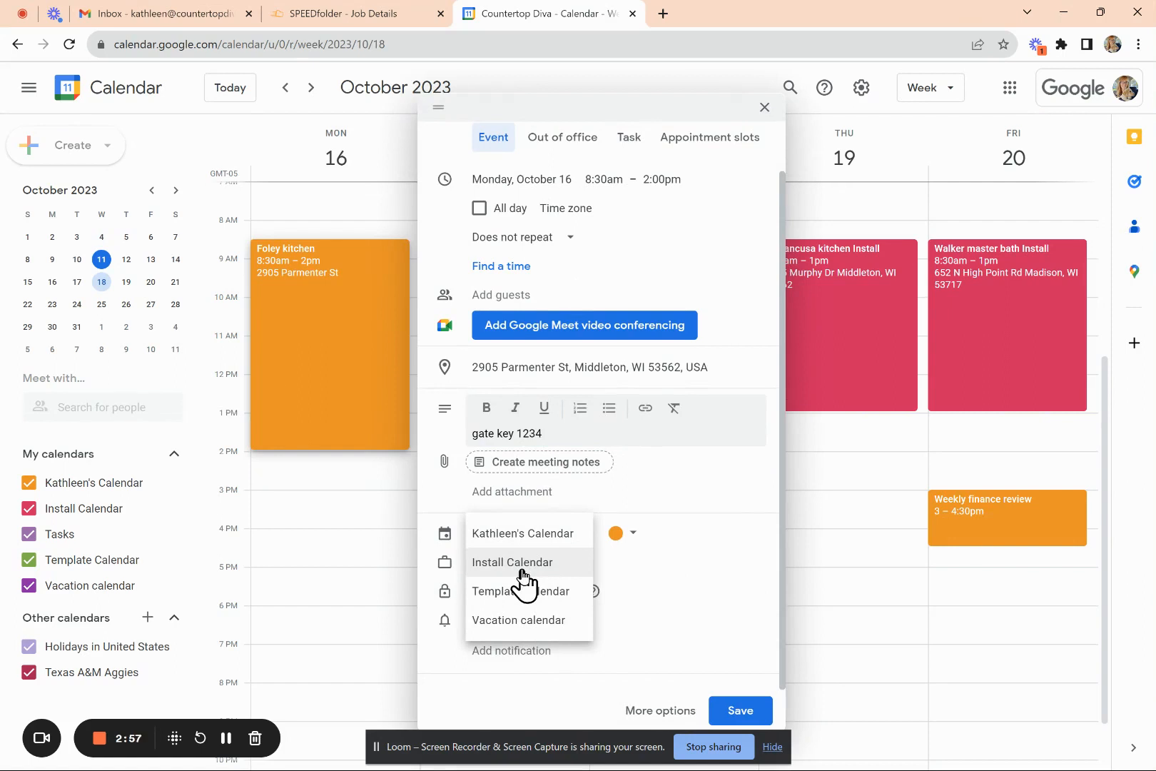
- Put the event on the Install Calendar, keep it Busy, and add a 30-minute reminder
click(523, 564)
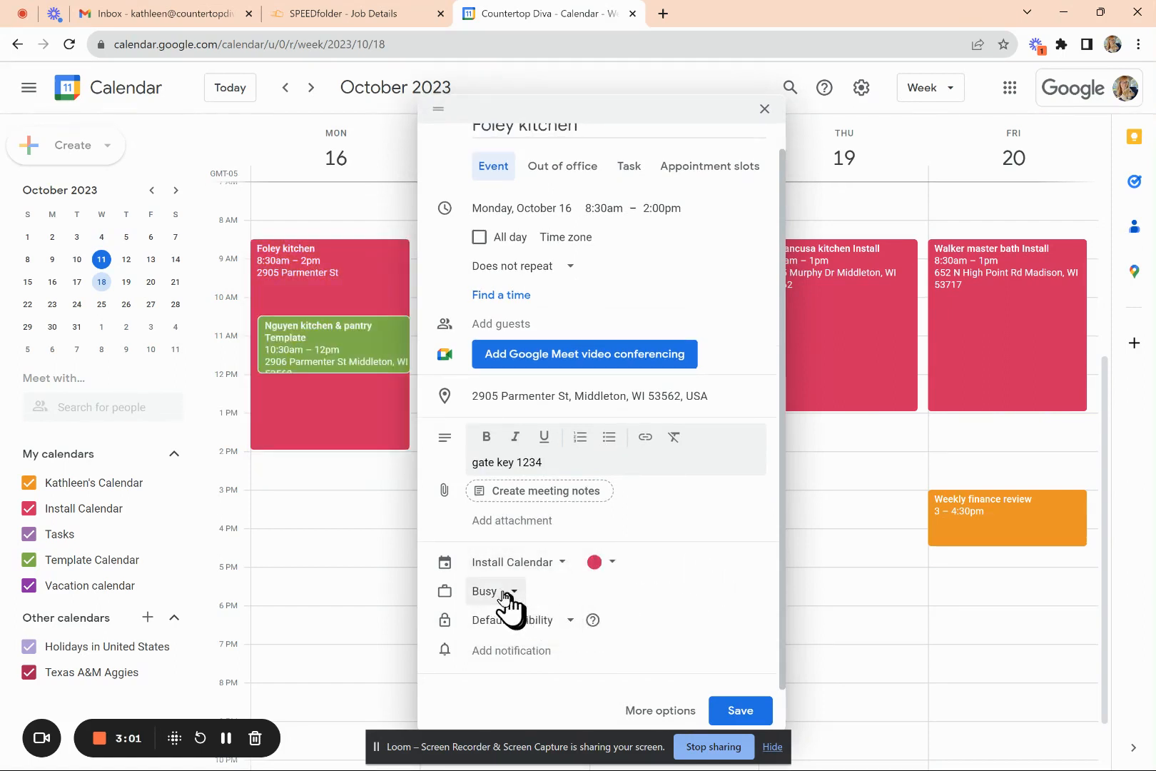
click(508, 603)
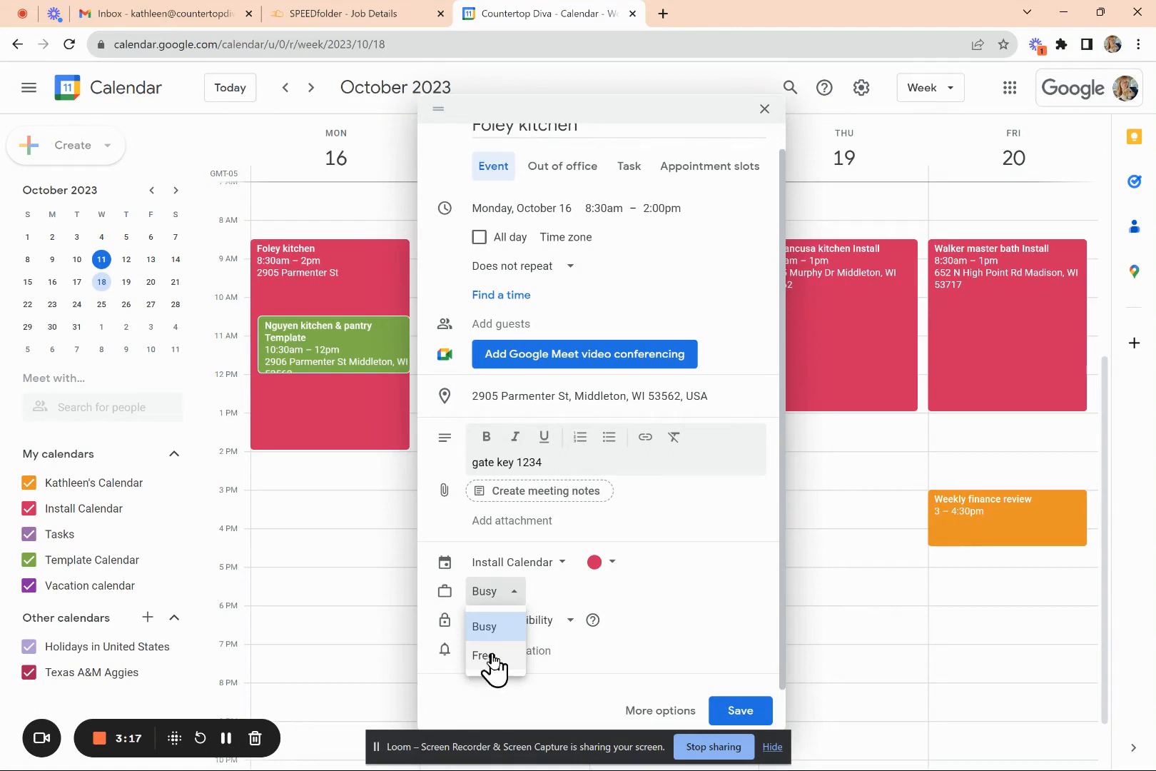
click(490, 628)
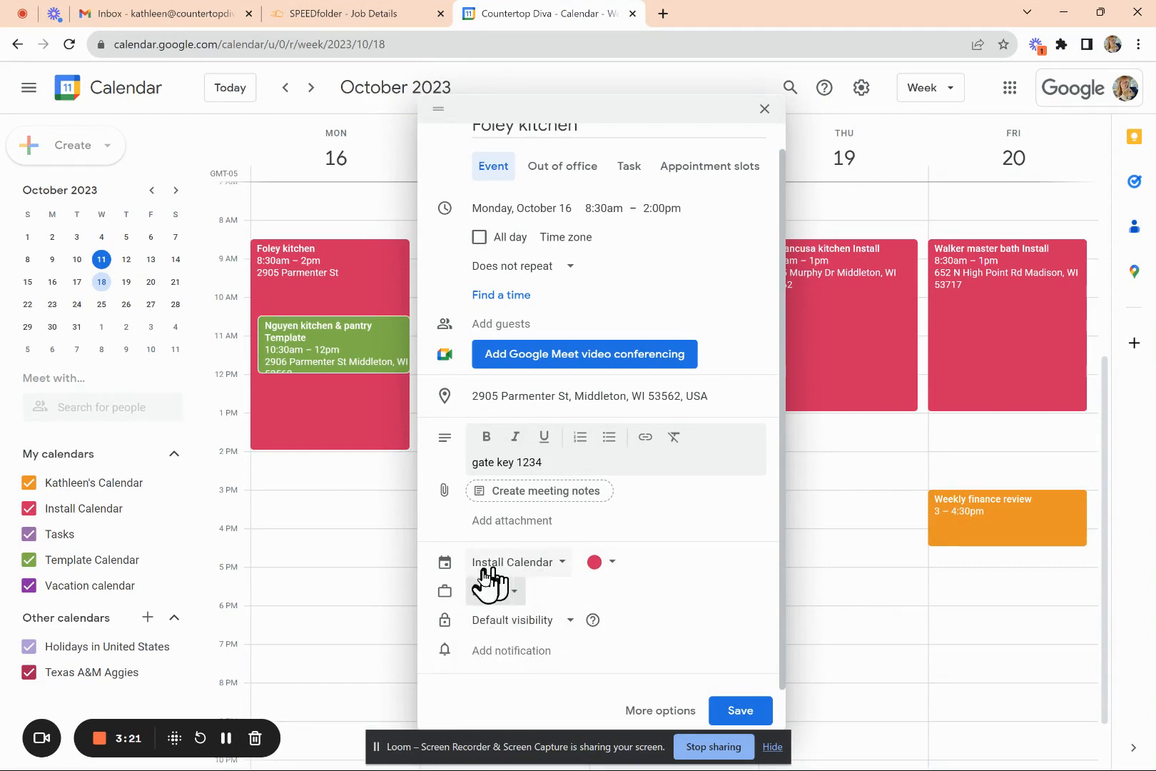
click(506, 653)
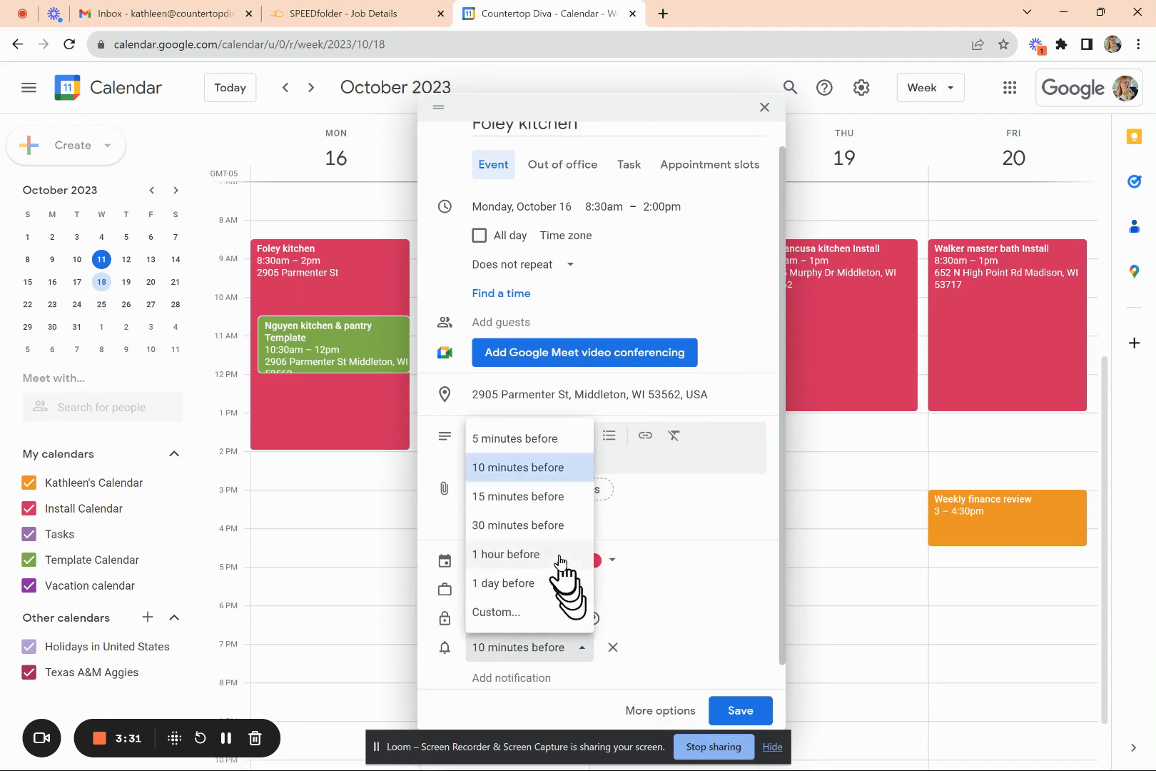
click(549, 528)
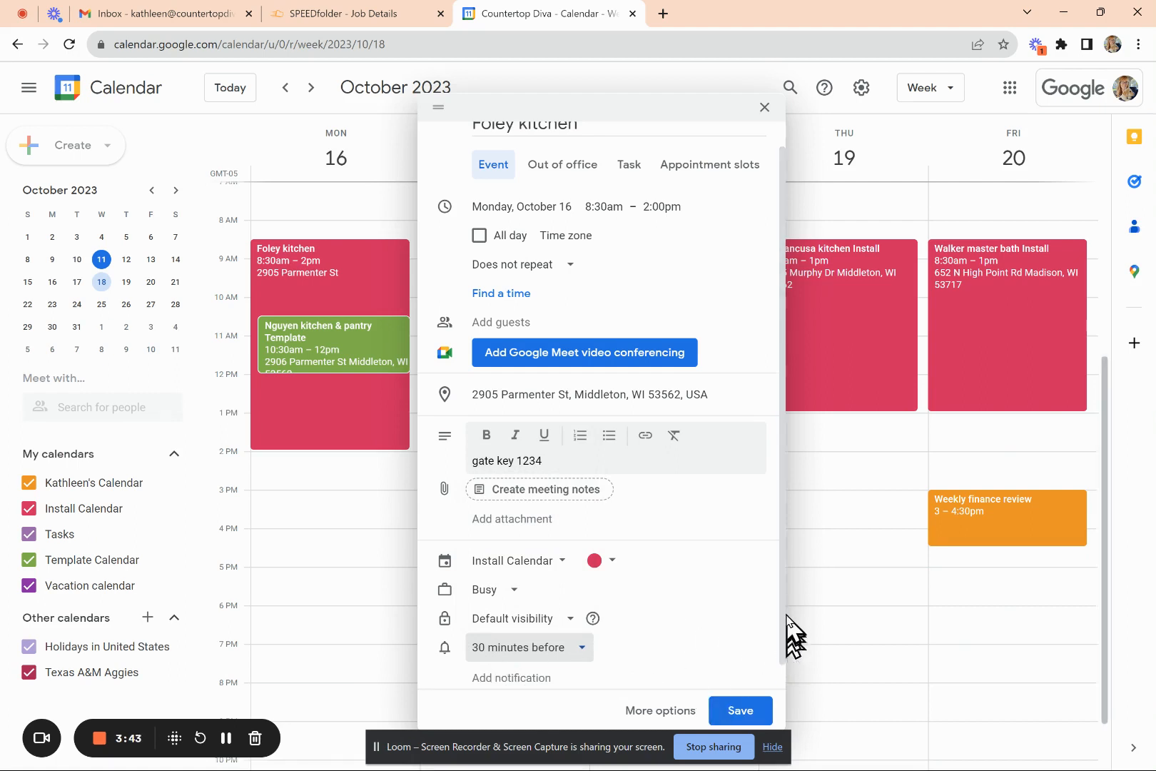
- Save the Foley kitchen event for Monday, October 16, 8:30am–2pm from the full editor
click(651, 712)
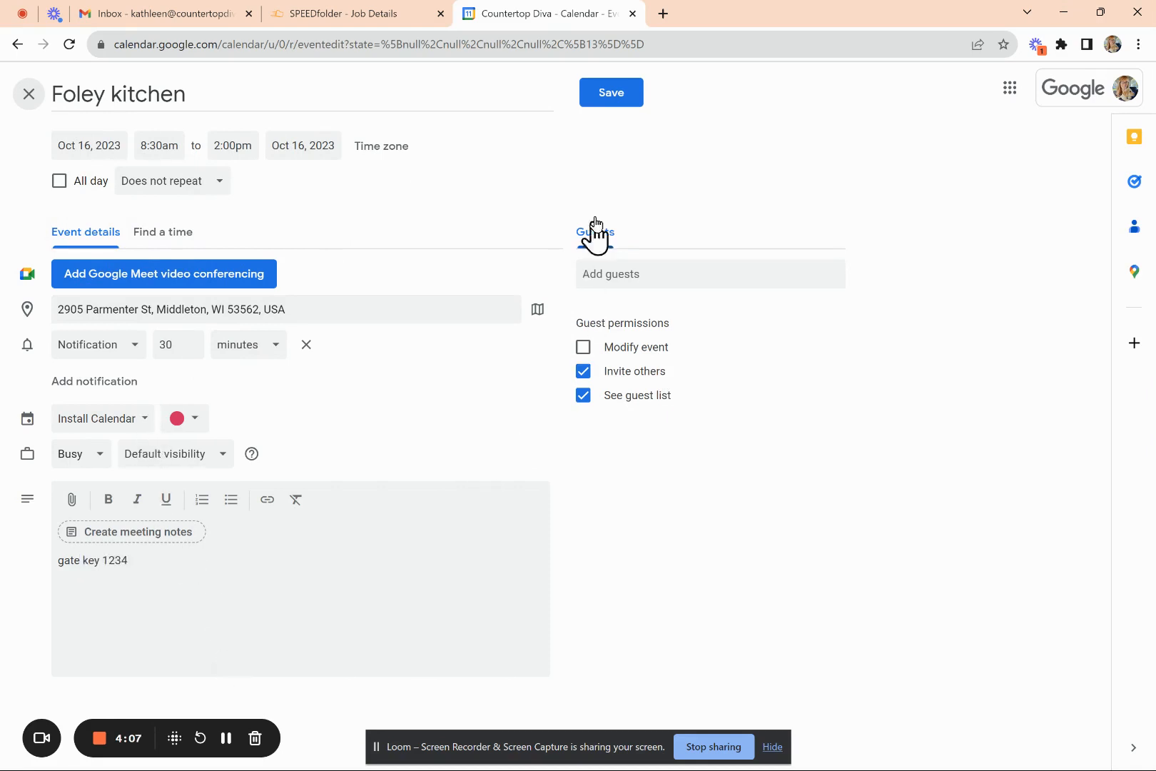
click(611, 93)
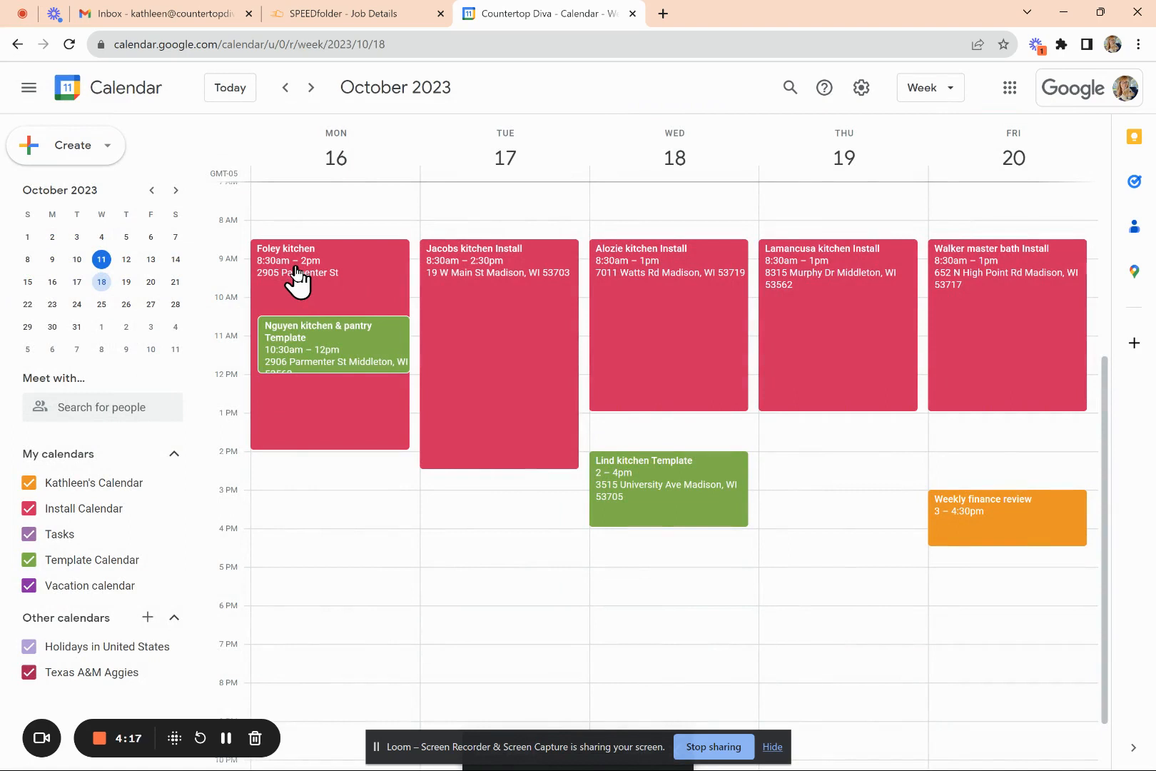
- Send the Oct 27 install date from SPEEDfolder job 1015's Install card to Google Calendar
click(379, 21)
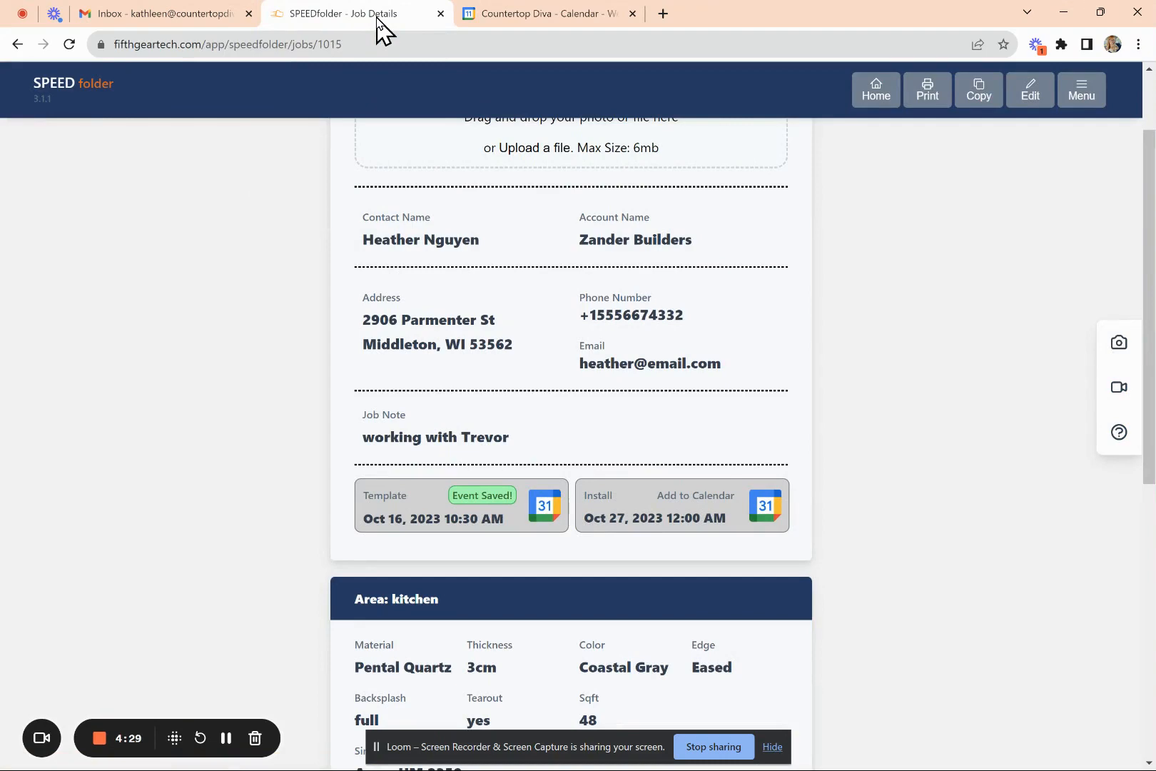
scroll(571, 428, up, 2)
scroll(571, 429, down, 2)
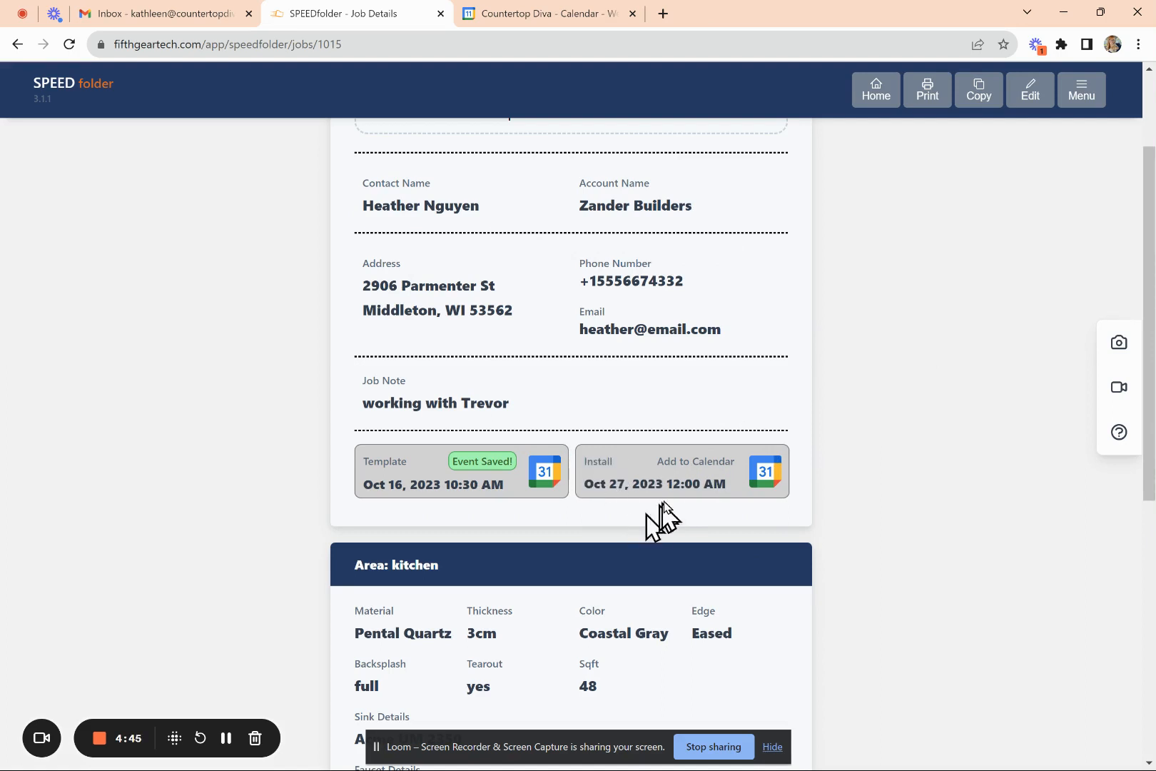
click(687, 471)
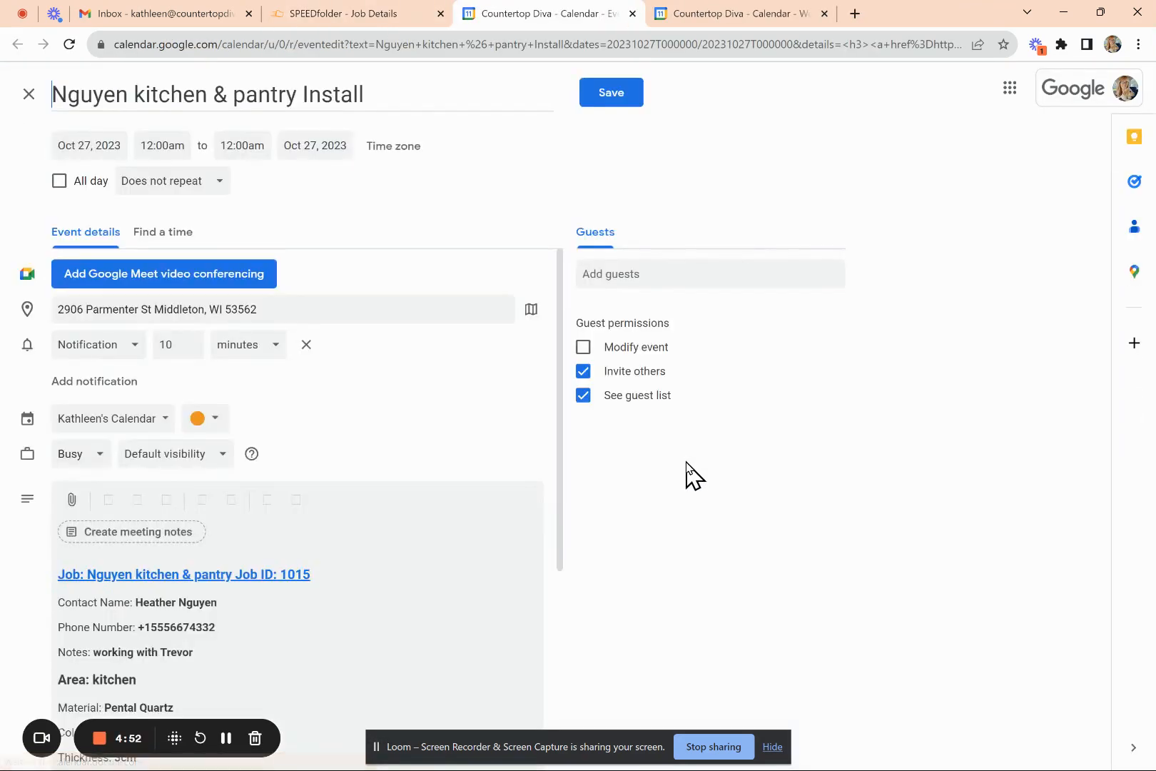
- Assign the install event to the Install Calendar and adjust its end time
click(164, 424)
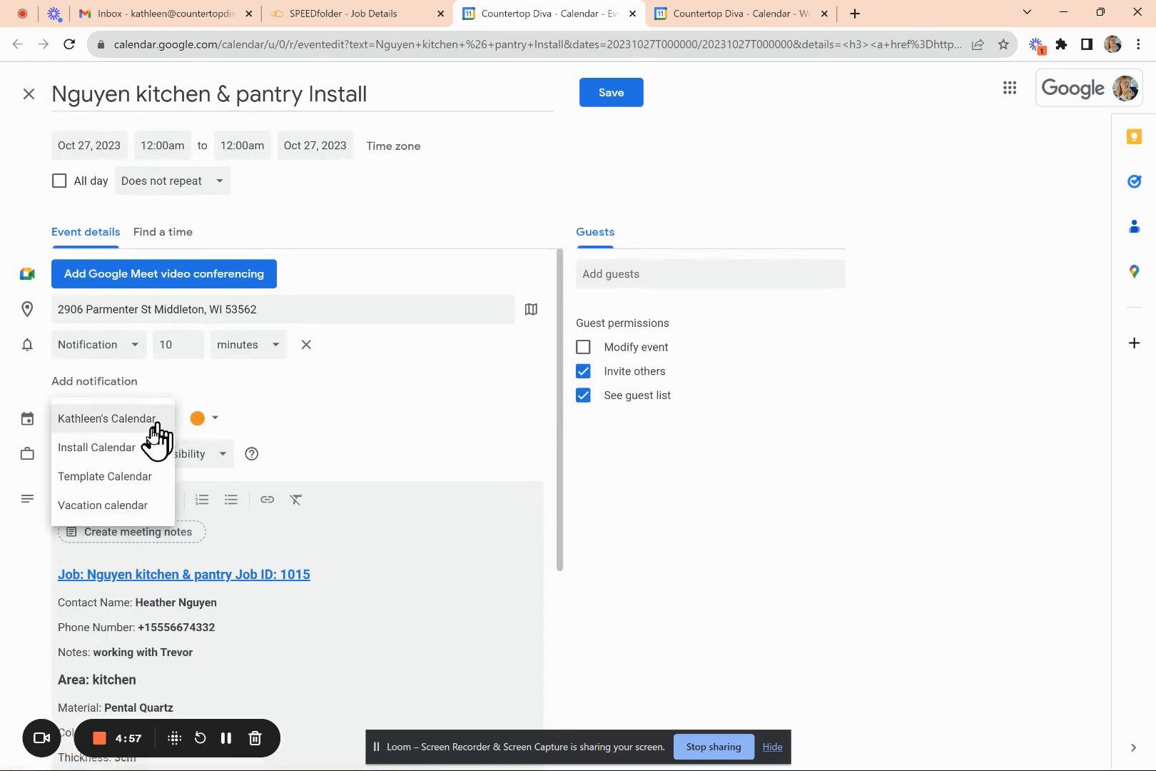
click(121, 450)
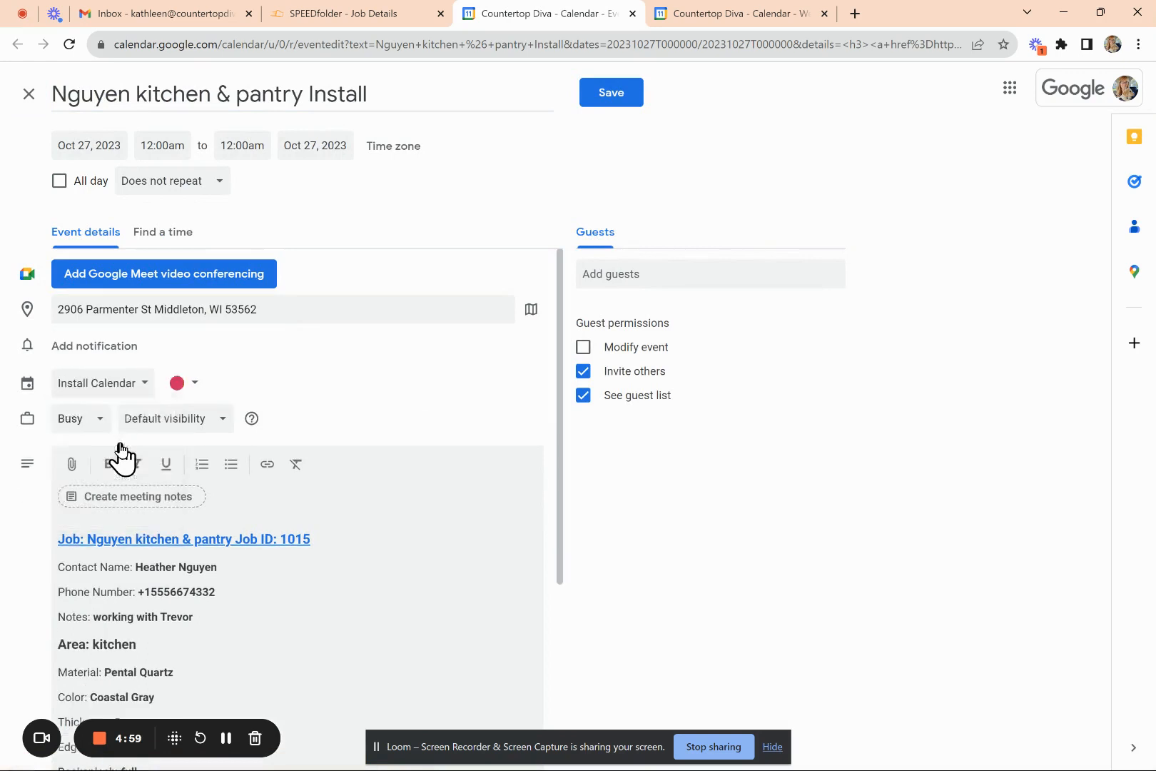
click(241, 143)
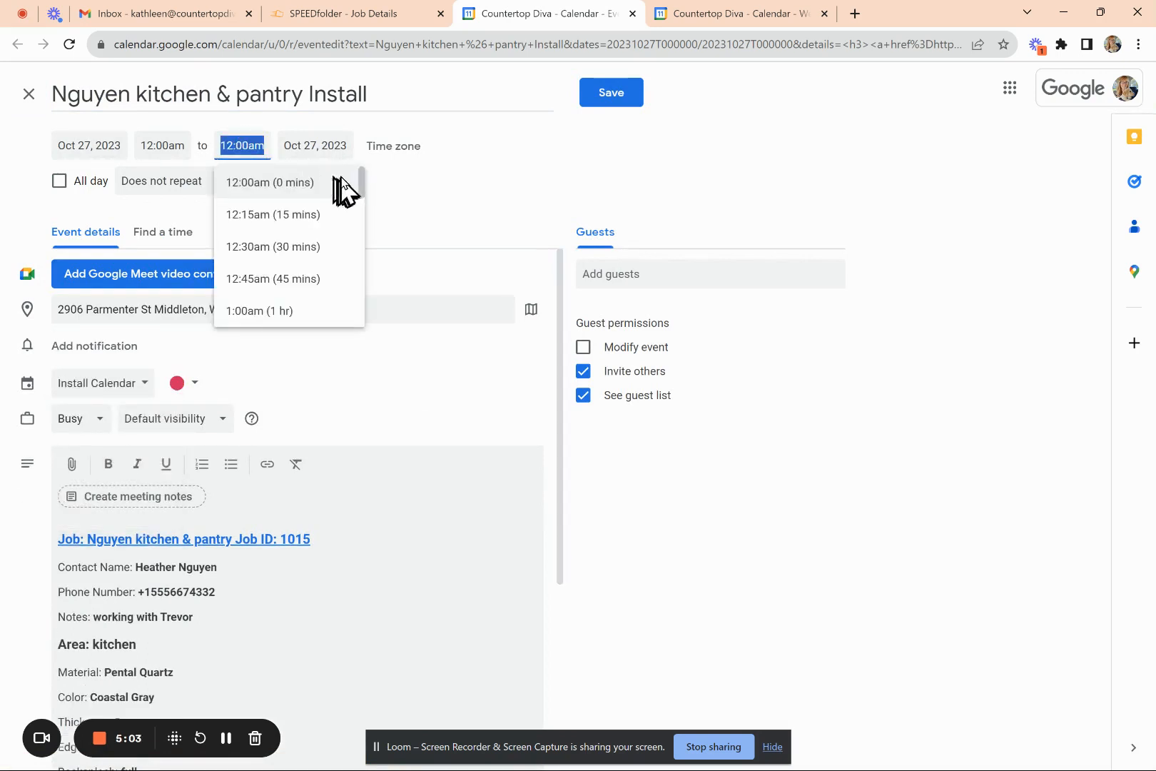
drag(364, 192, 364, 227)
click(293, 242)
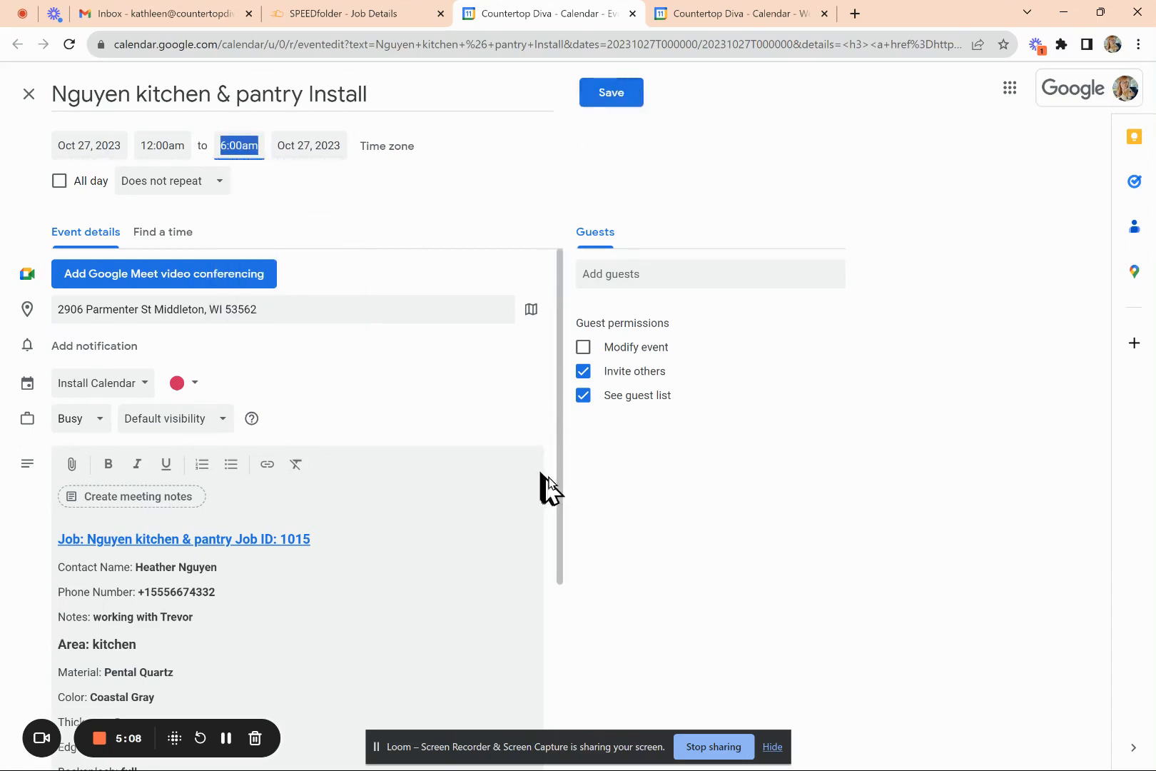
scroll(296, 499, down, 4)
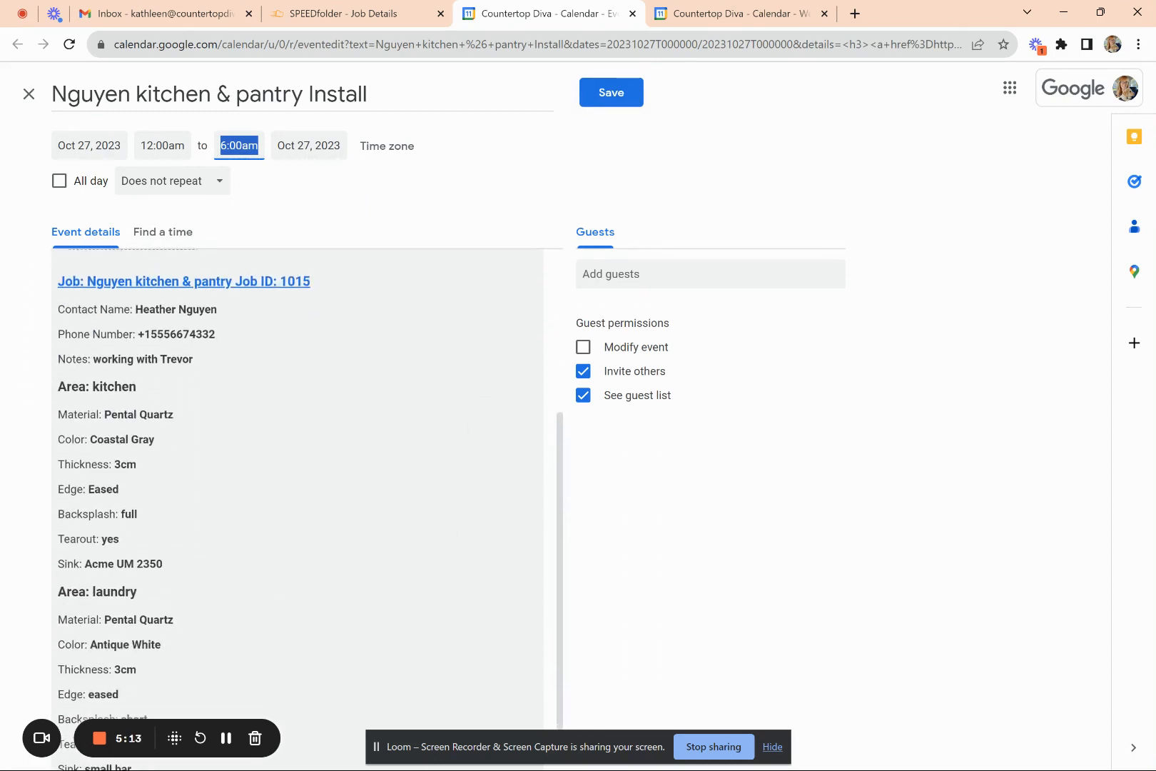
scroll(468, 435, down, 1)
scroll(471, 443, up, 1)
scroll(482, 454, down, 1)
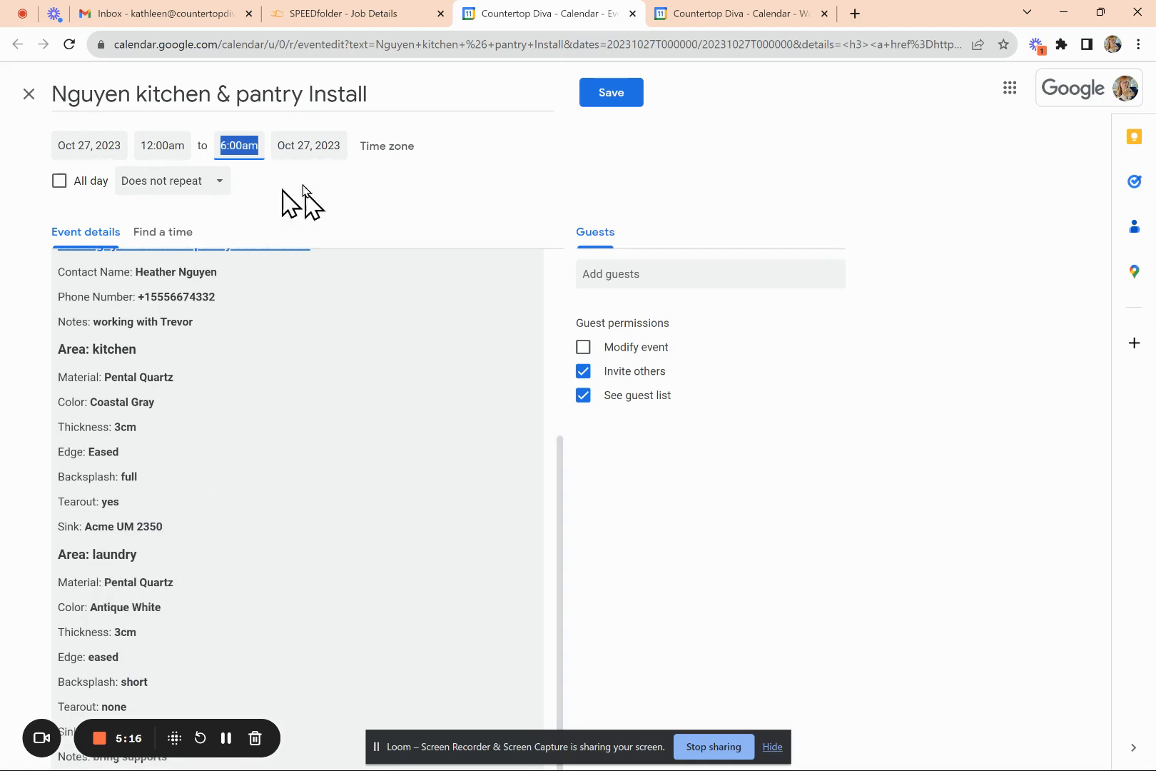
click(234, 147)
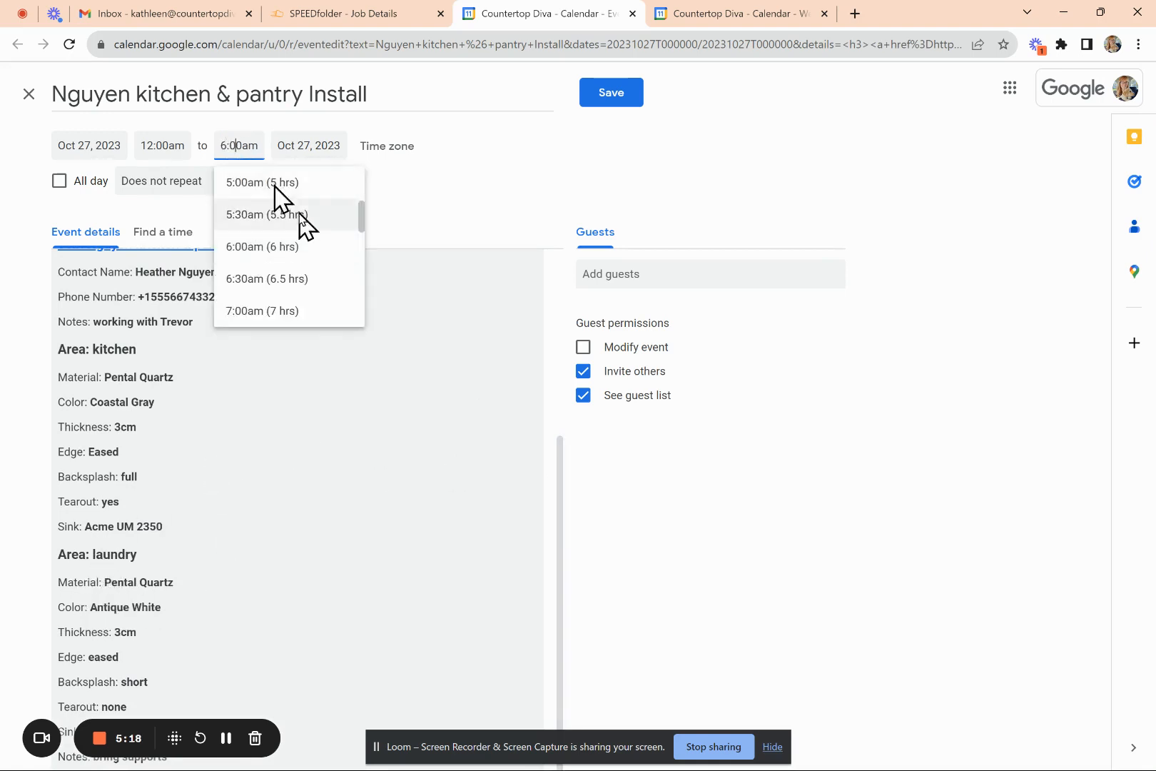
- Set the Oct 27 install to run 8:30am–4:00pm and save it
click(172, 144)
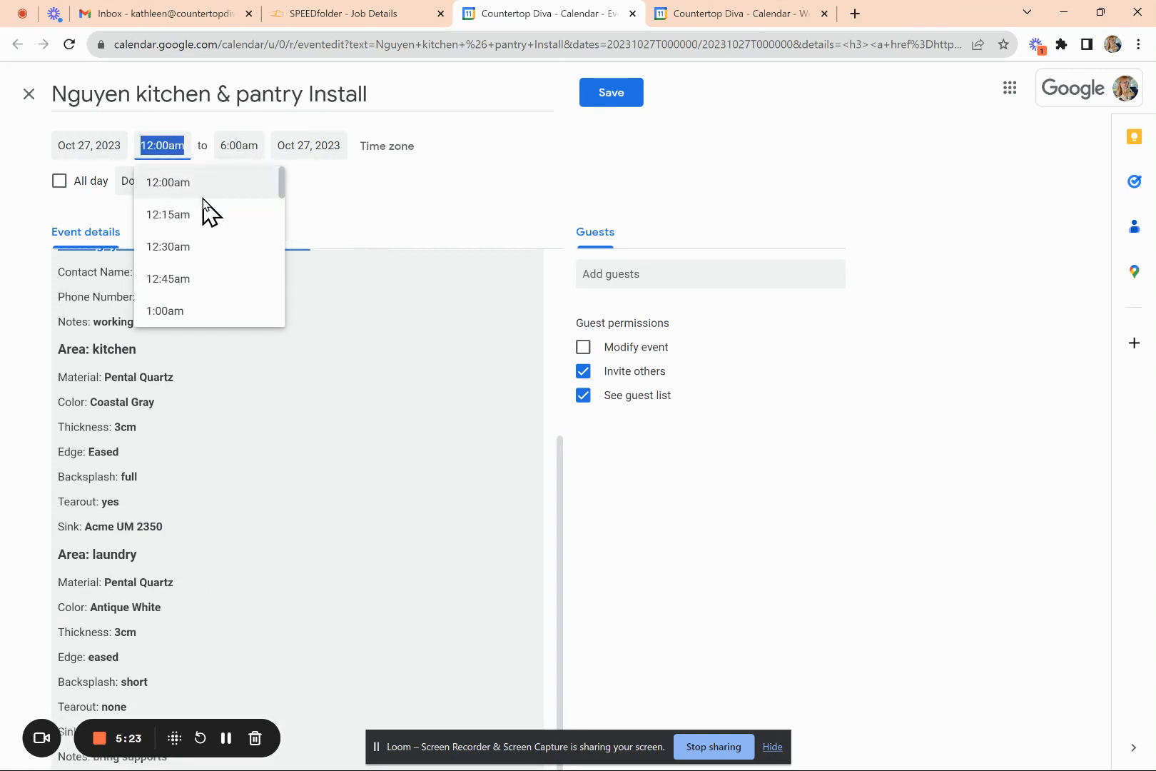
text(8)
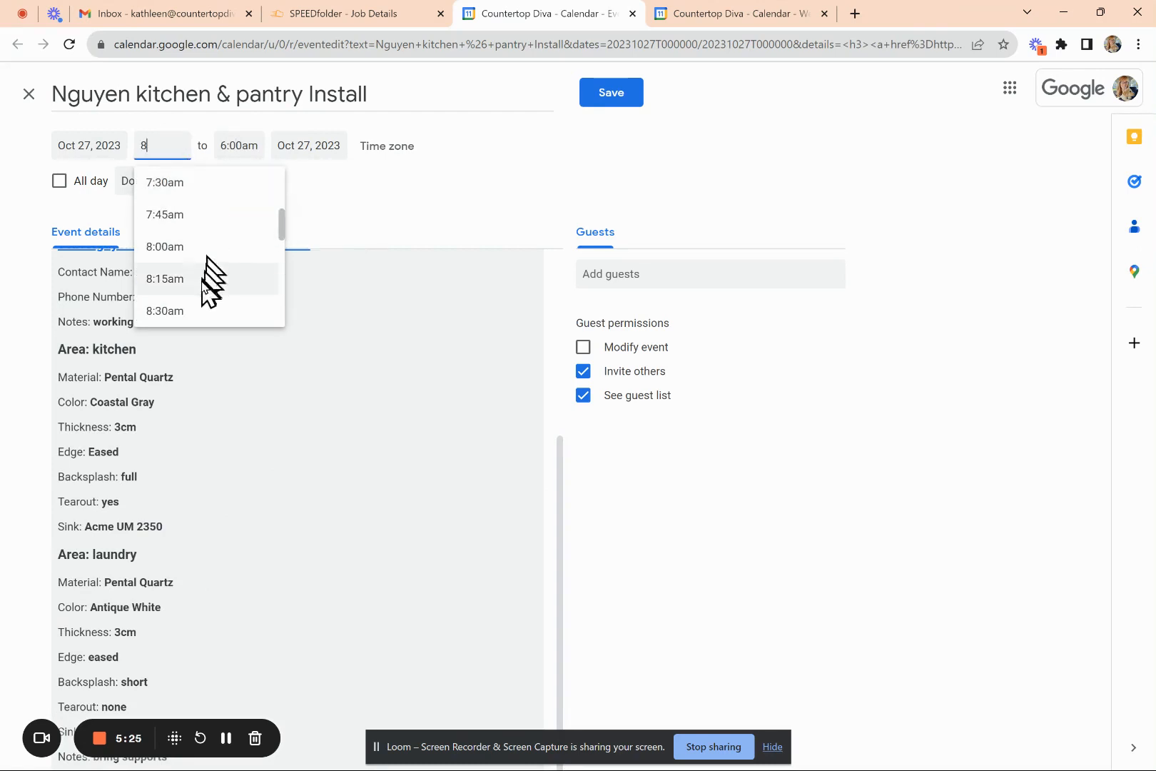
click(196, 312)
click(229, 152)
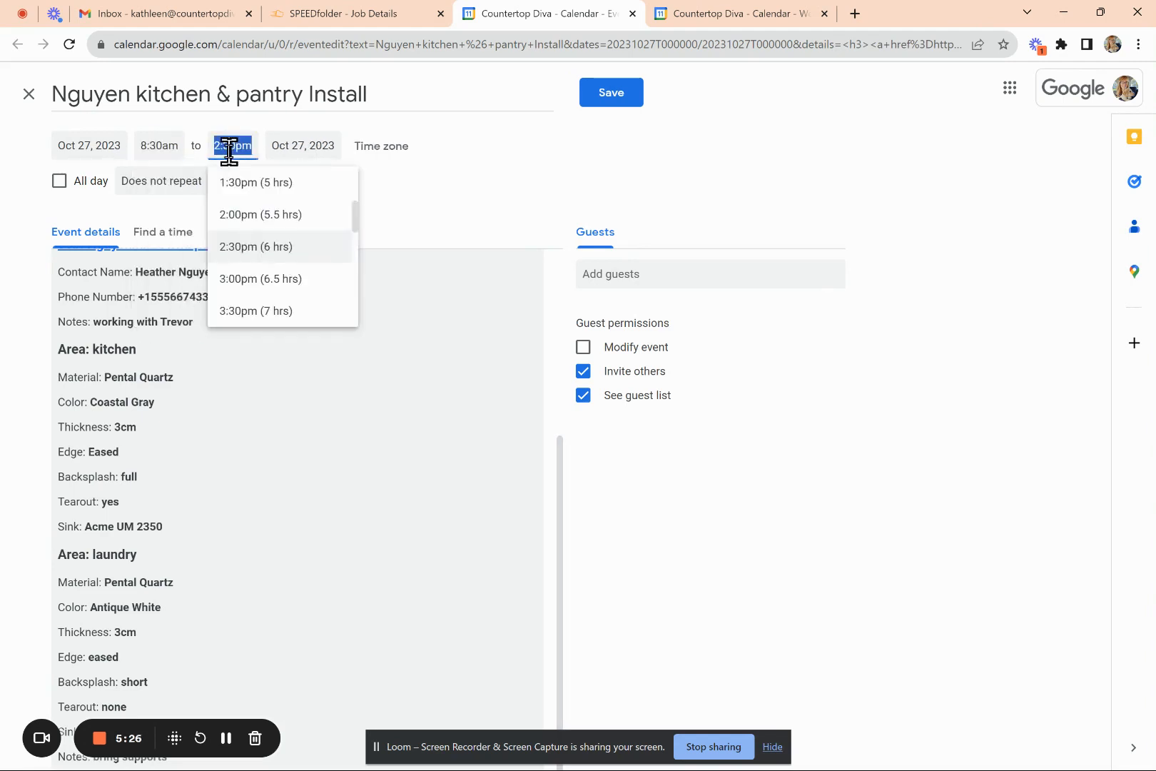
drag(355, 216, 353, 227)
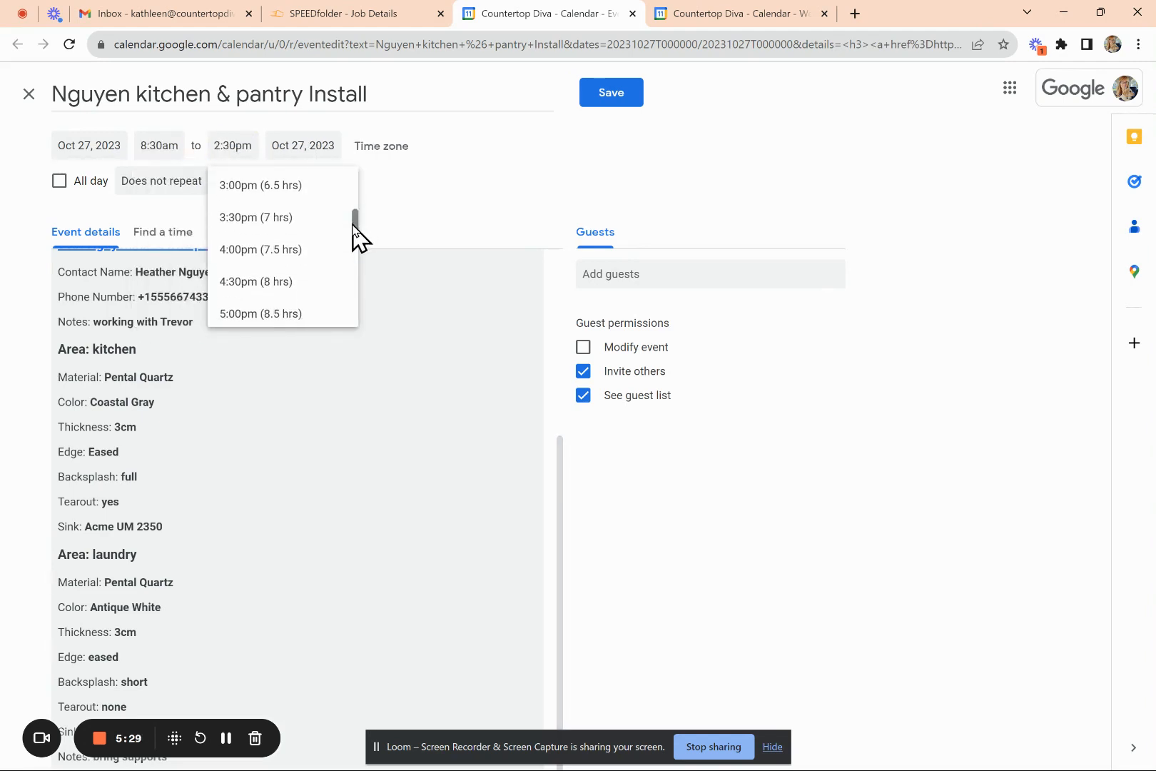
click(284, 250)
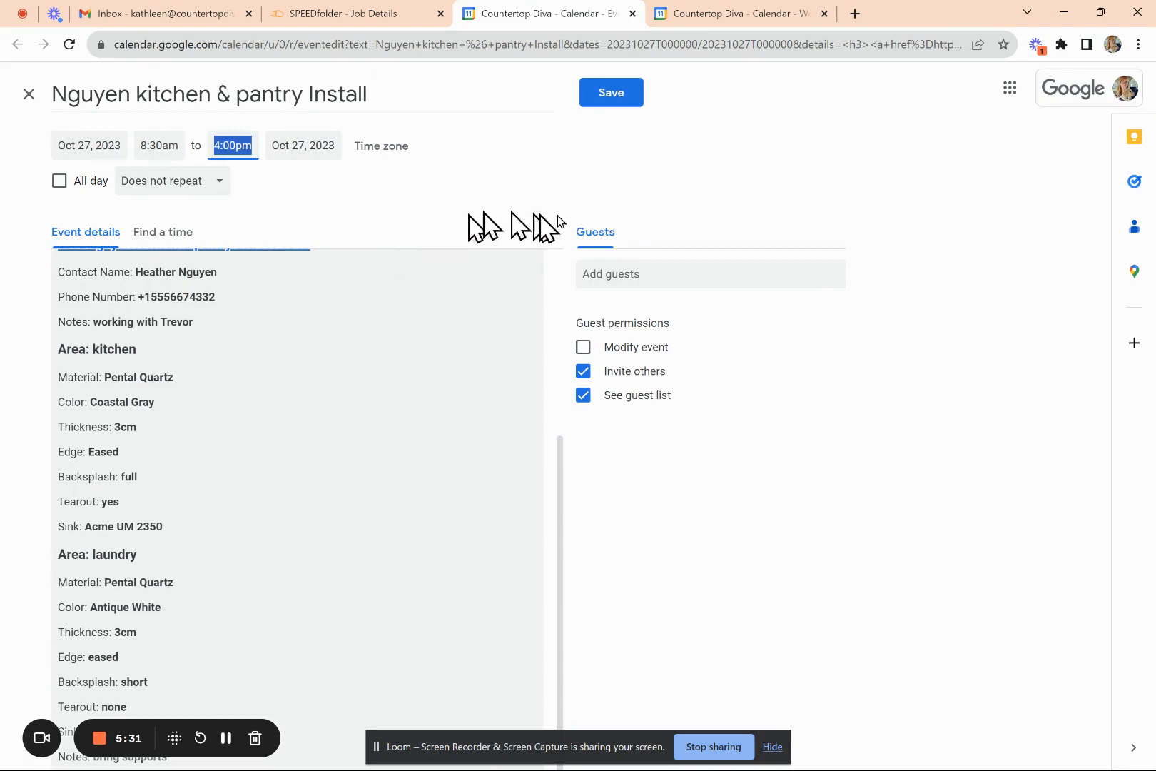
click(607, 101)
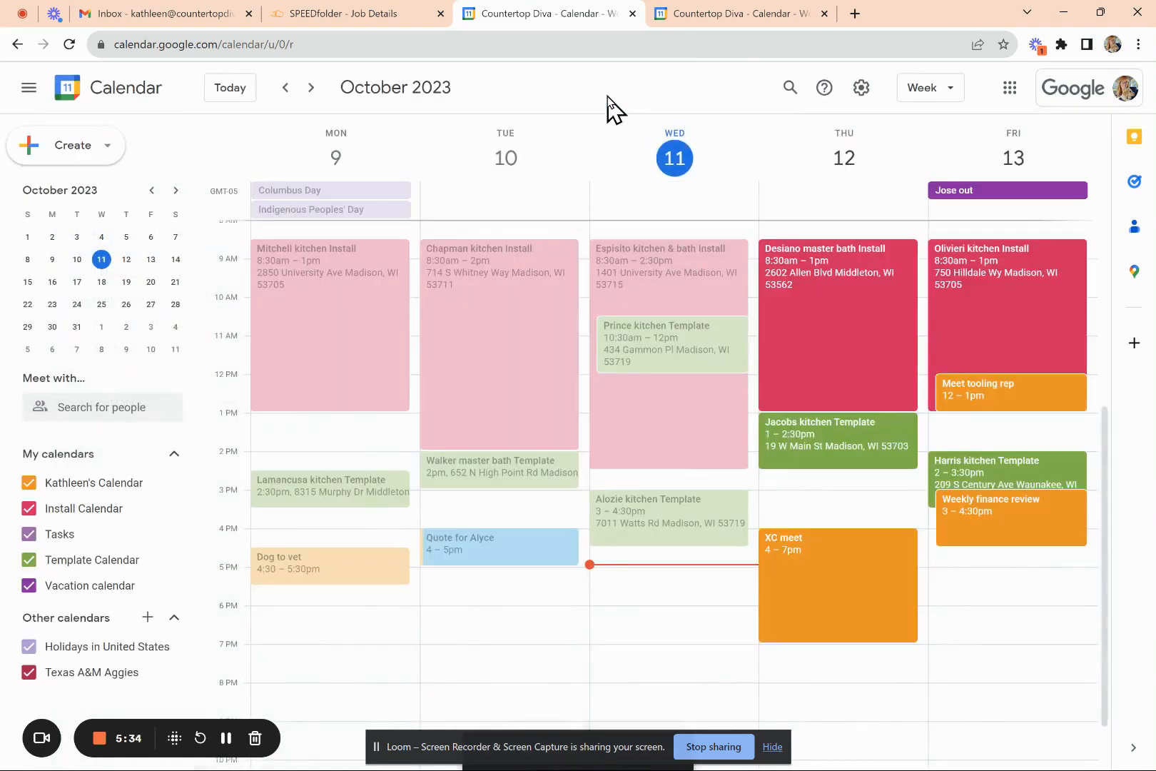
- Move ahead to Oct 23–27, check the Nguyen install event, and start a Tuesday 8am event
click(310, 87)
click(311, 88)
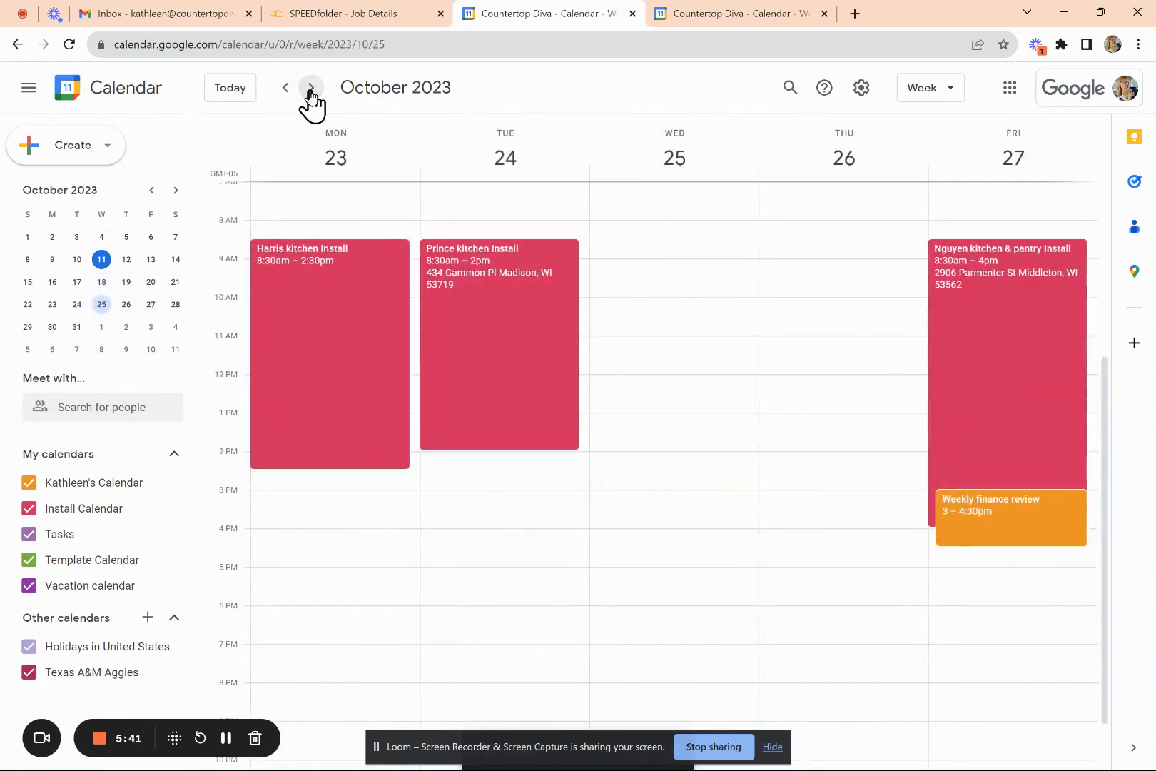
click(988, 325)
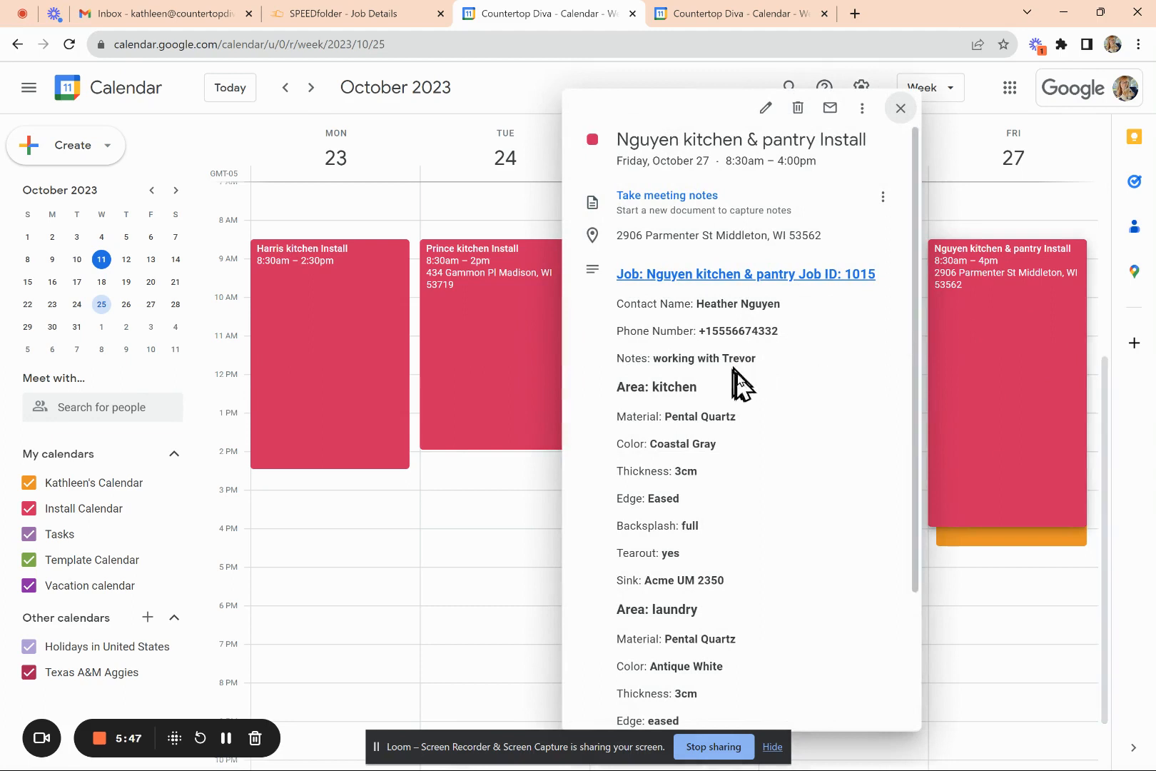
scroll(795, 568, down, 3)
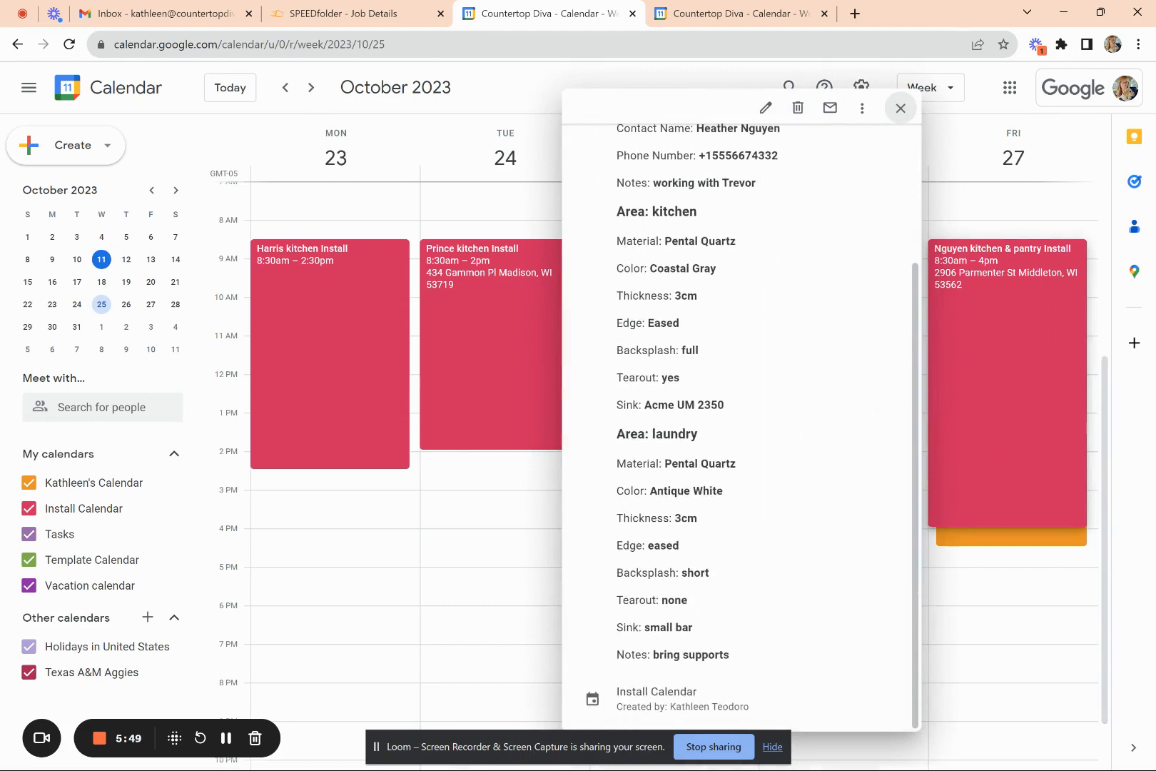
scroll(796, 567, up, 3)
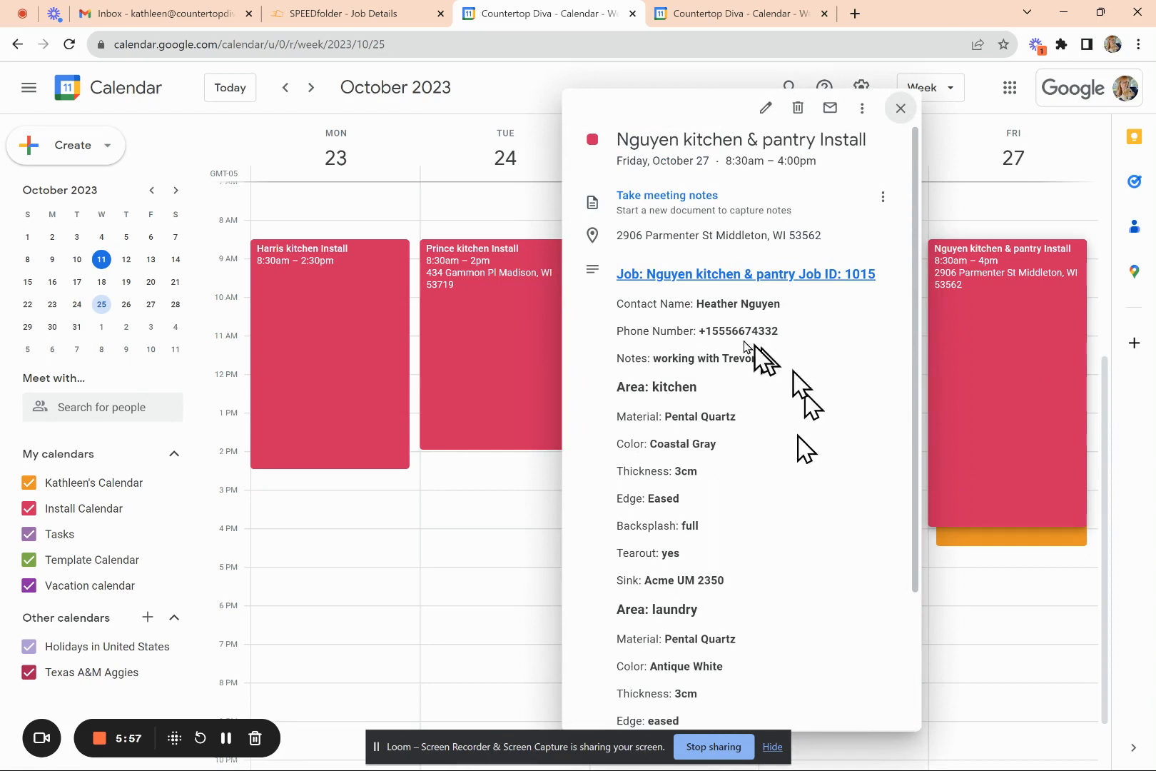
click(965, 164)
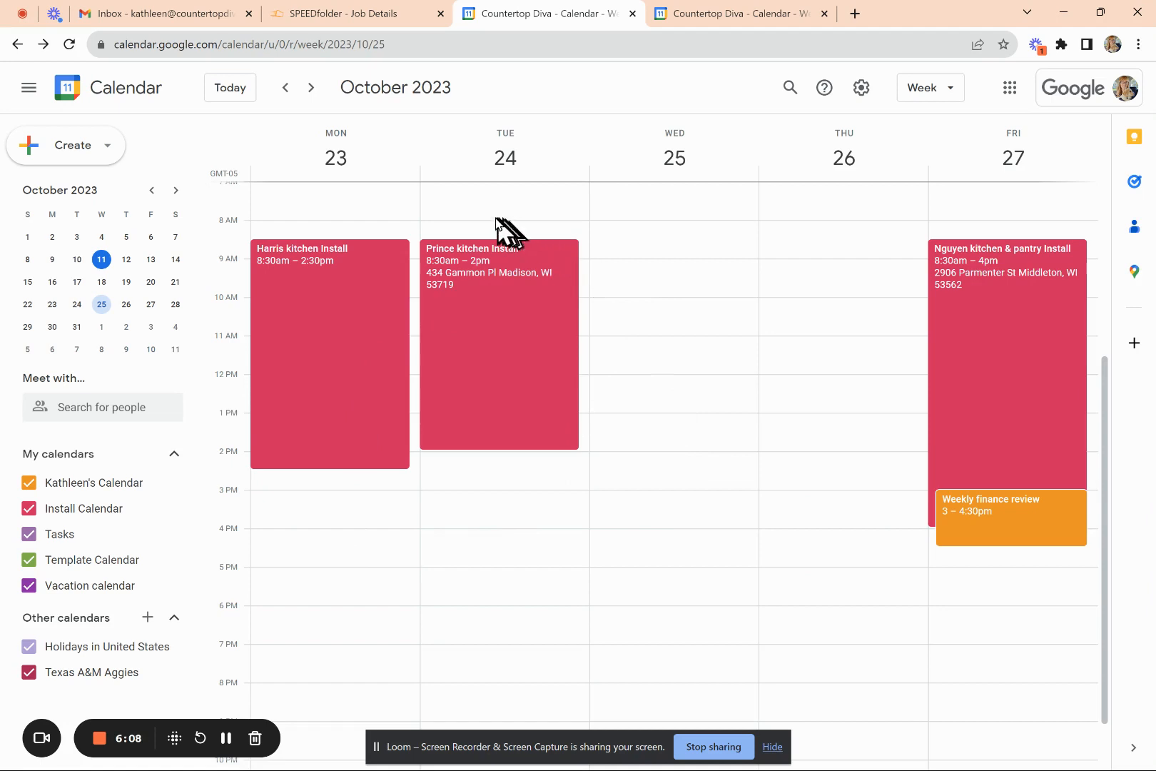
click(444, 227)
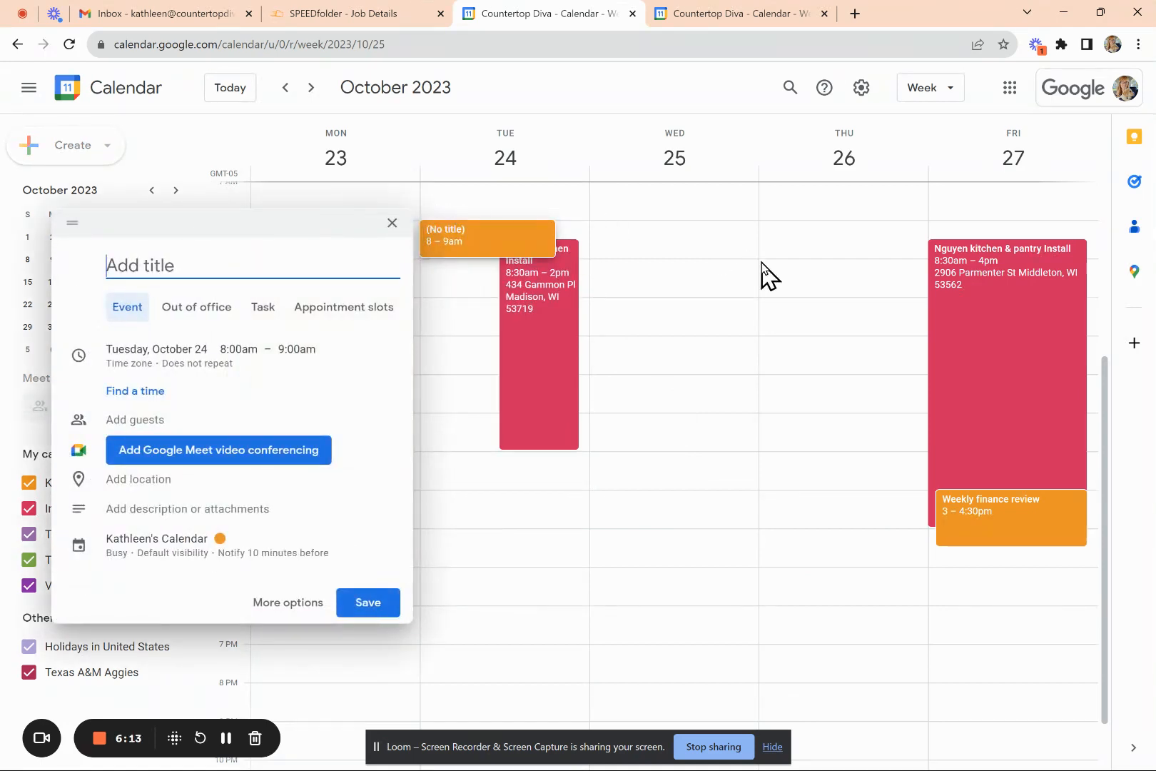
- Title the Tuesday 8am draft 'Team meeting' and open it in the full event editor
text(Tes)
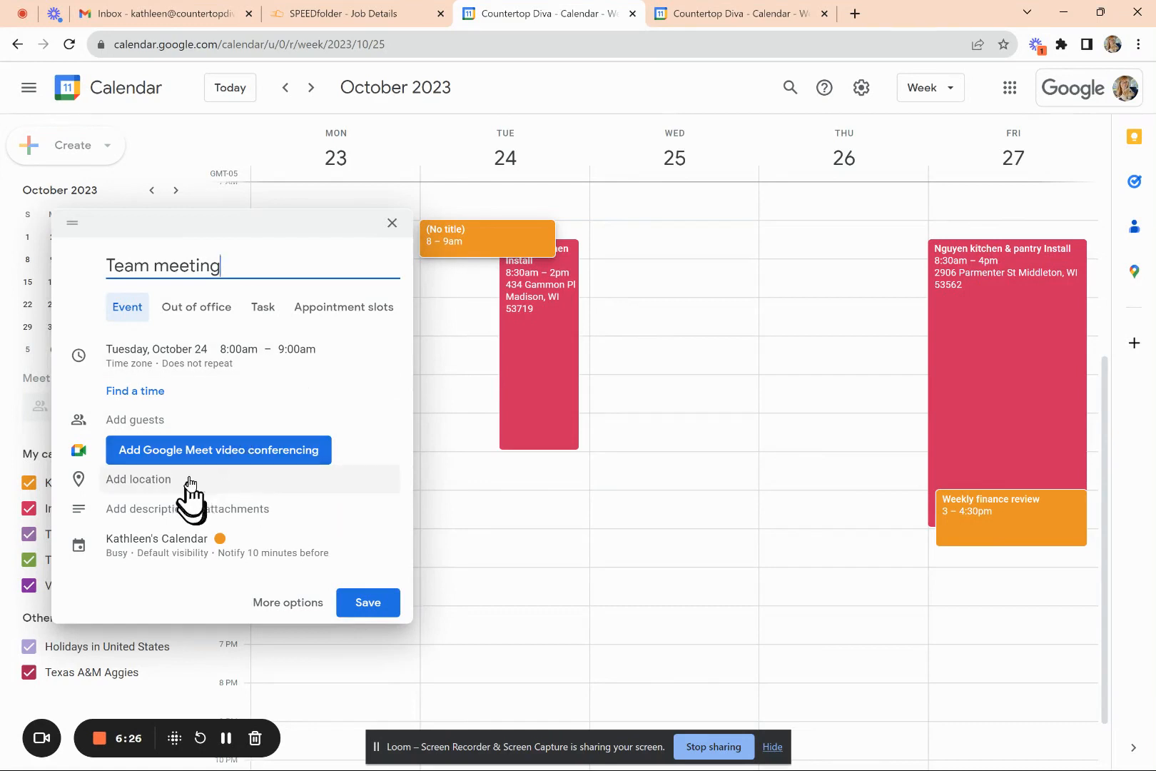
click(285, 603)
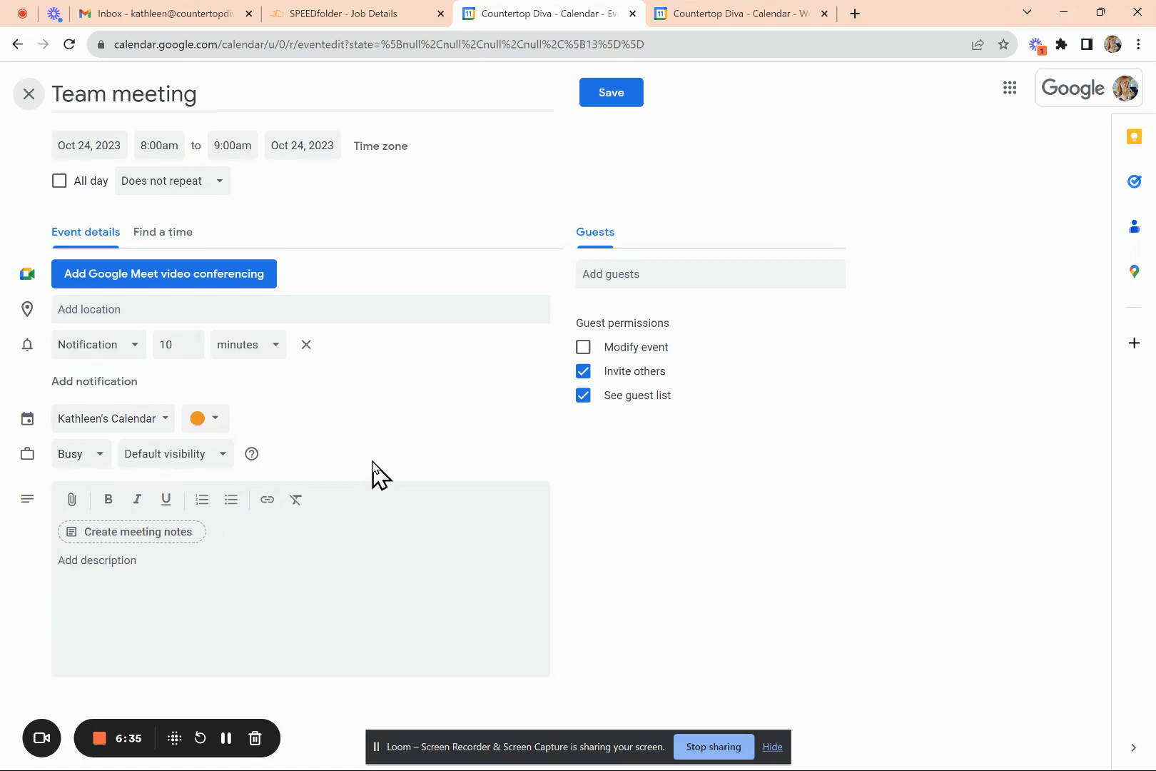
- Set Team meeting to repeat weekly on Tuesday, add the suggested guest, and save it
click(216, 187)
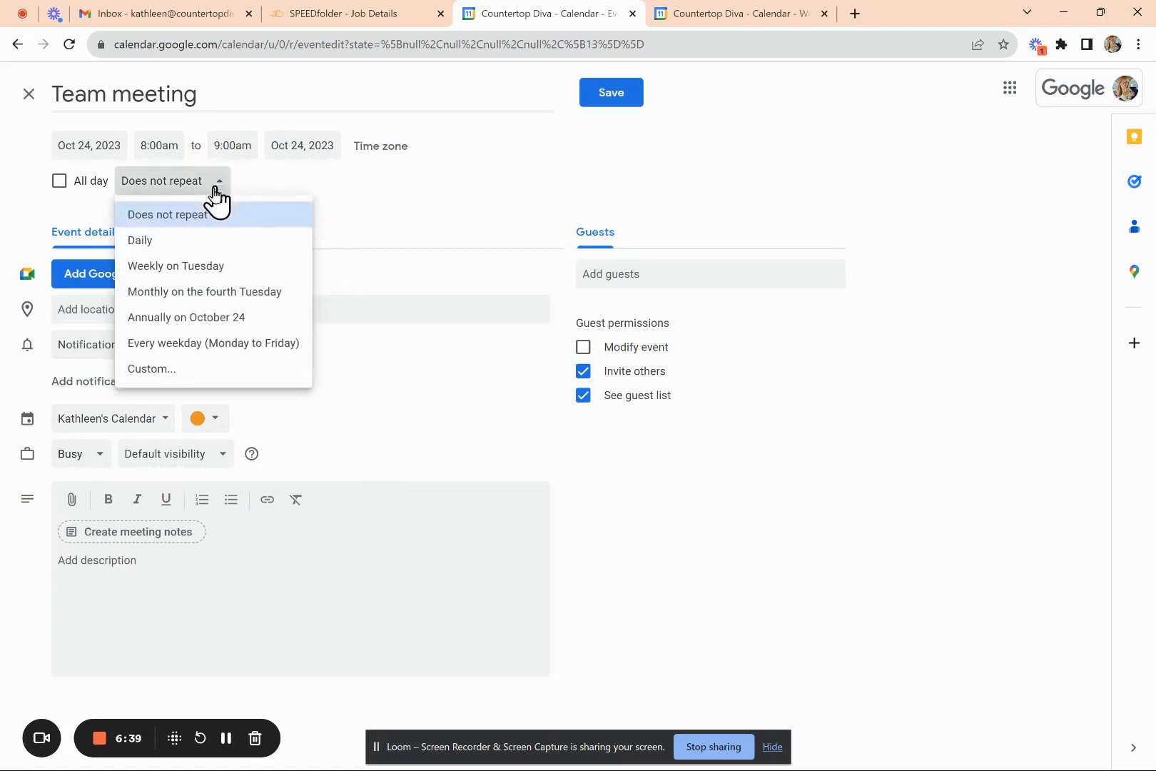
click(216, 275)
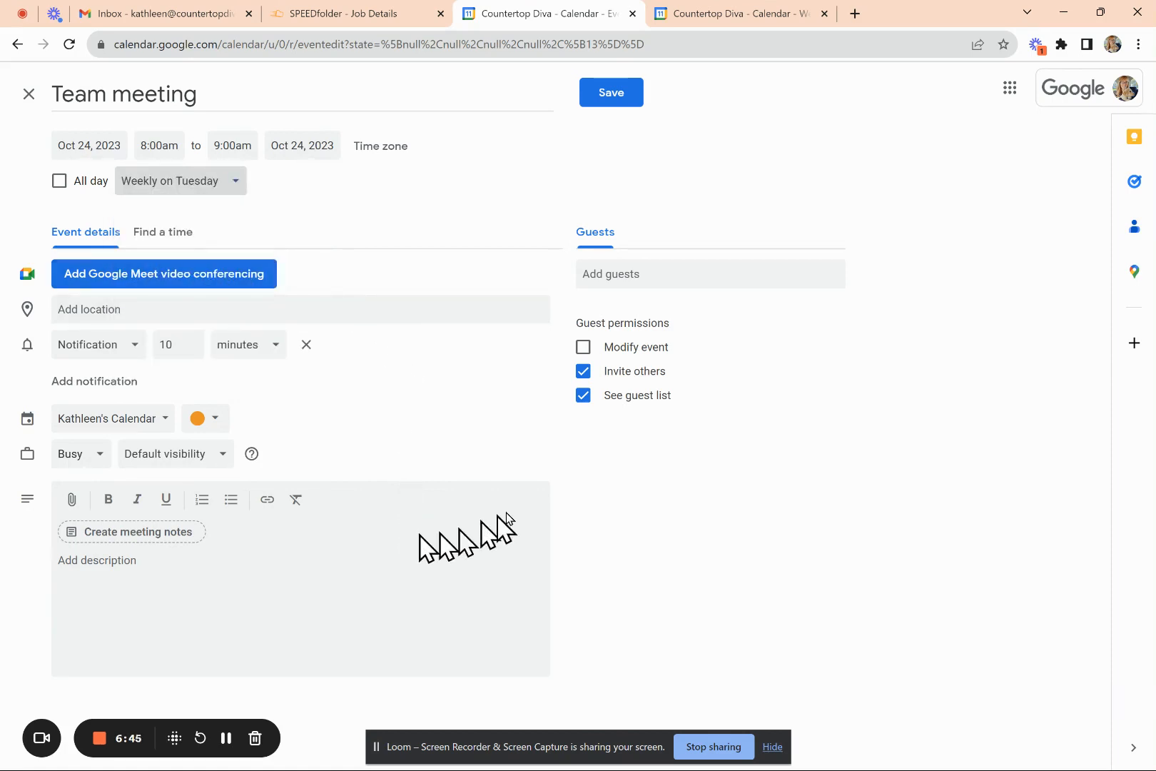
click(635, 272)
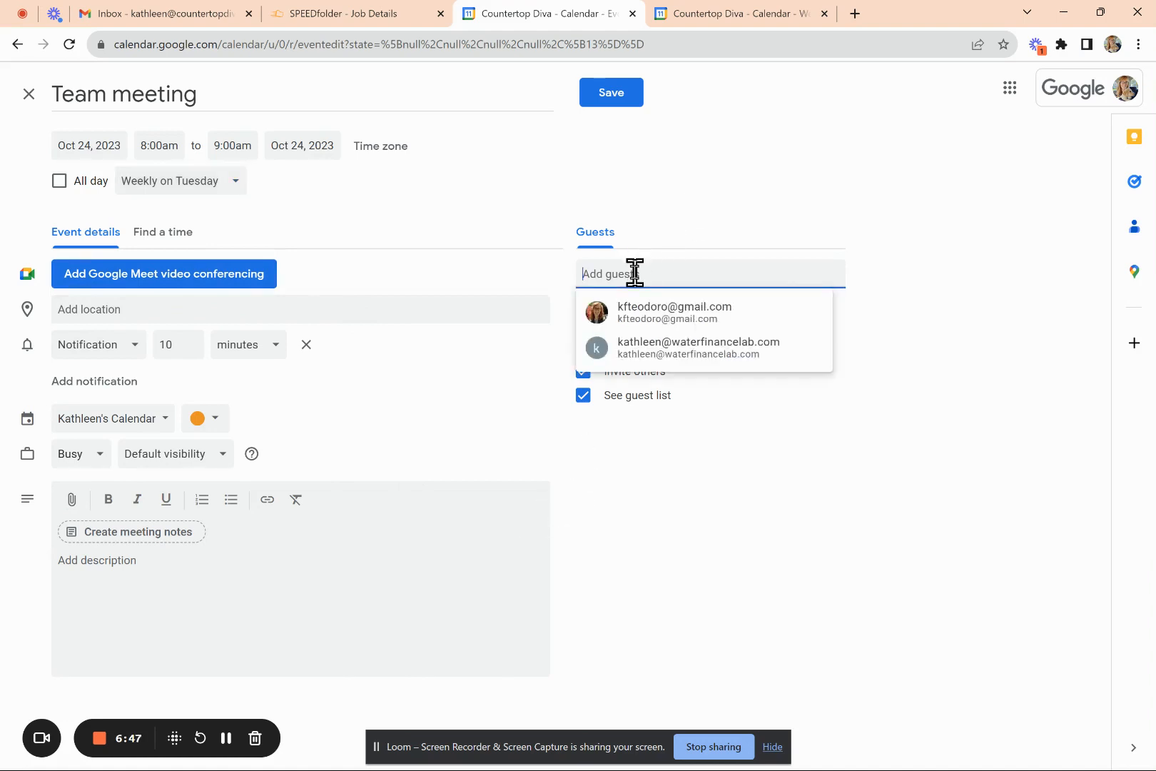
click(665, 325)
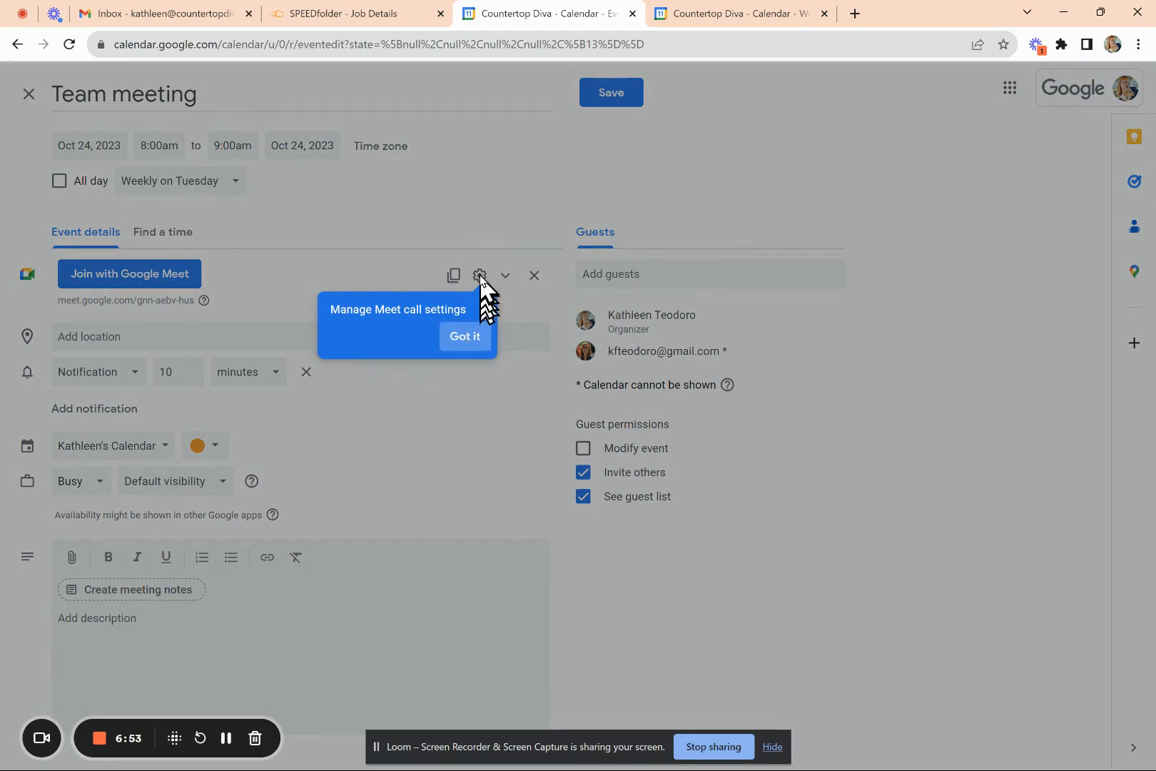
click(458, 341)
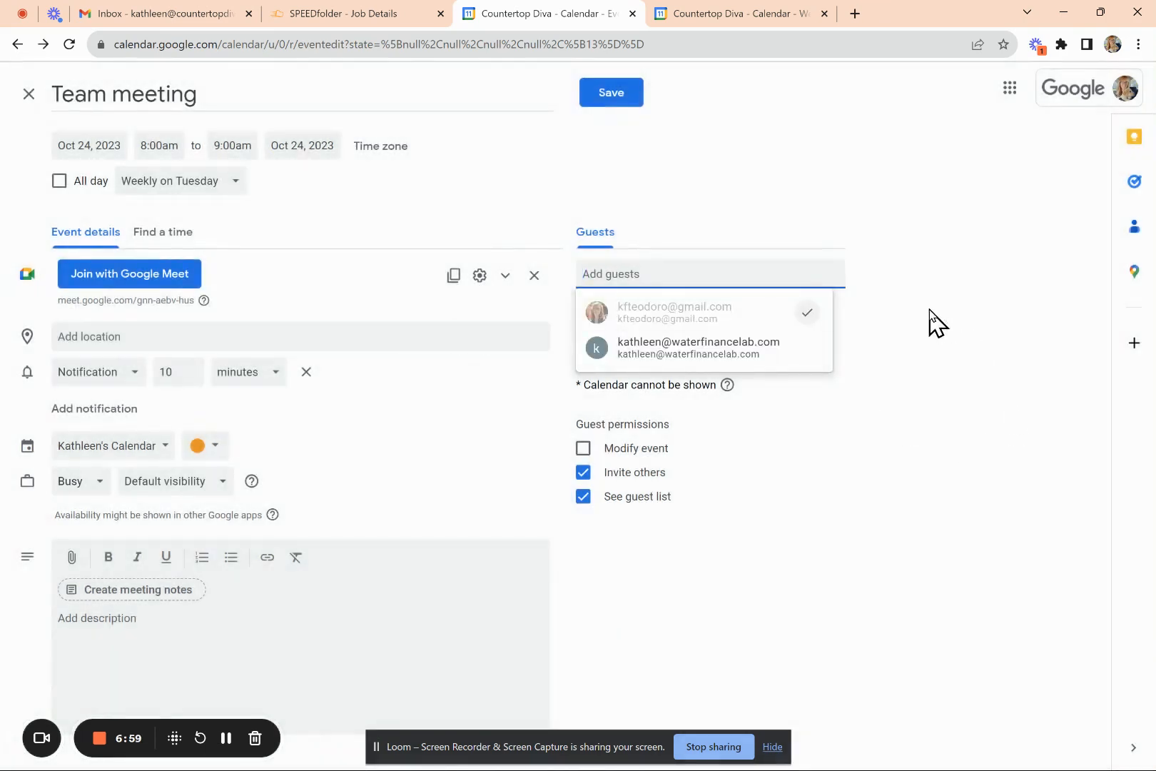
click(607, 95)
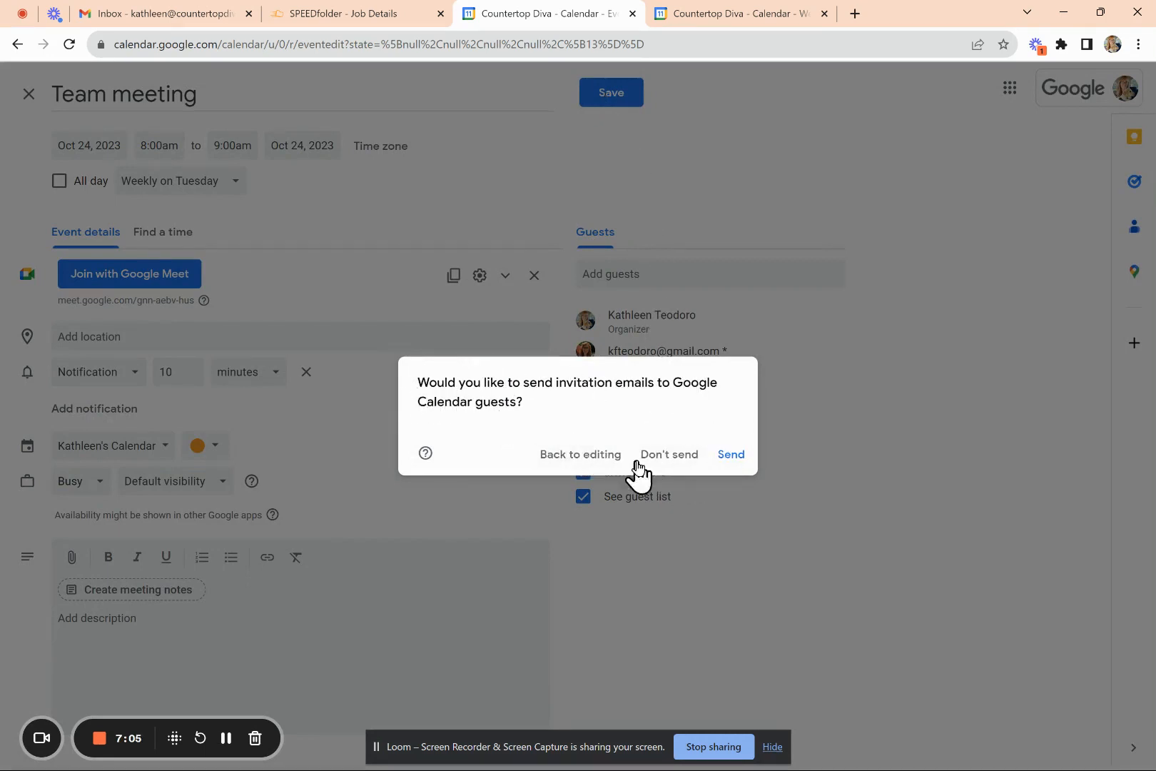
- Send invitations to all guests, including the outside guest, then view the saved meeting's details
click(731, 462)
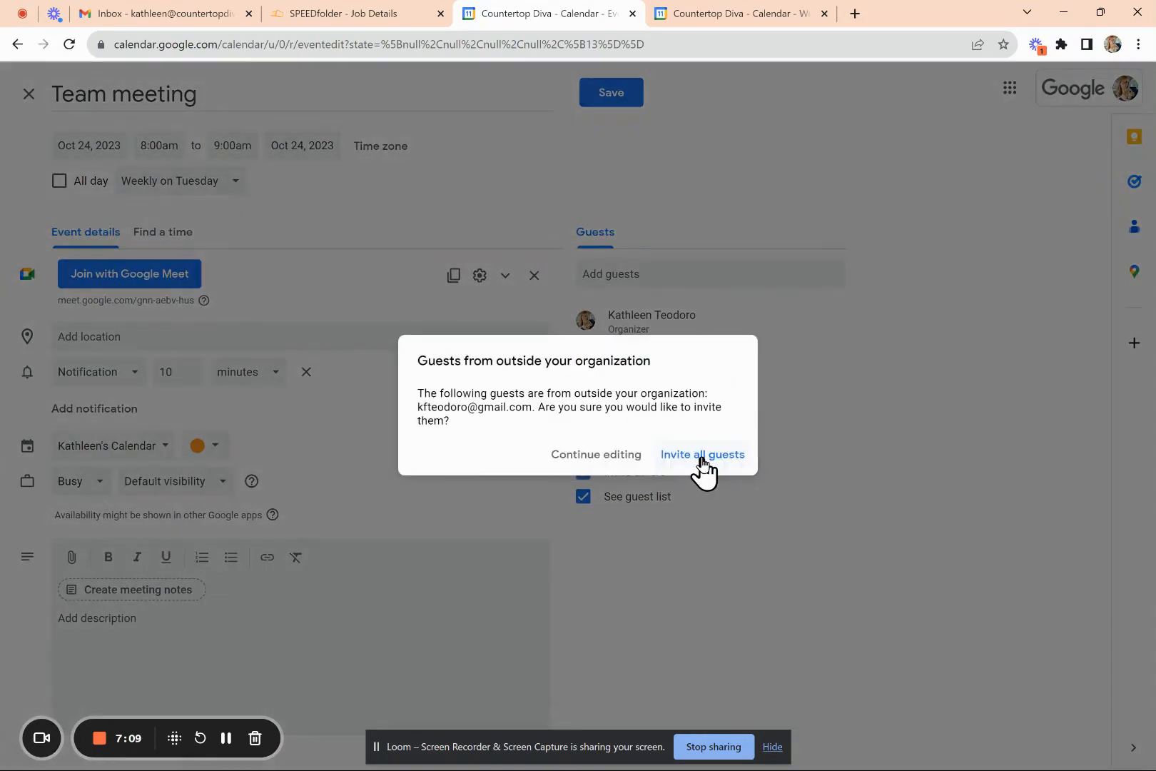
click(703, 460)
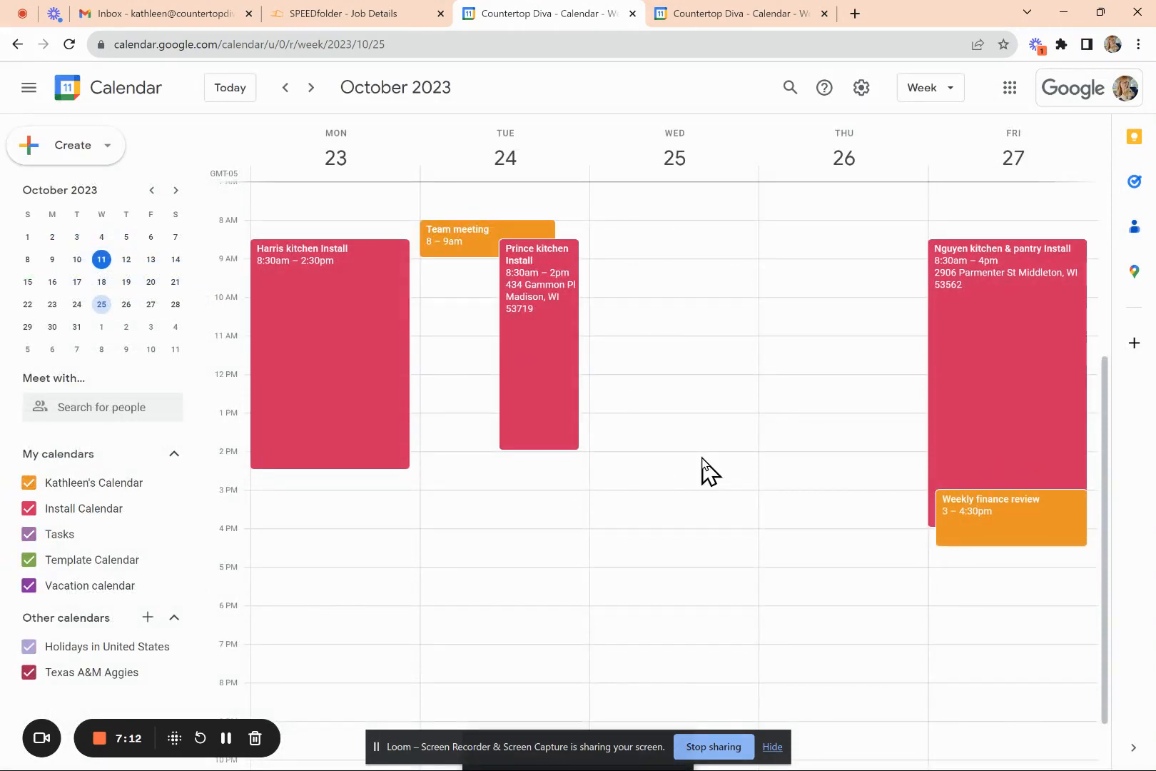
click(448, 244)
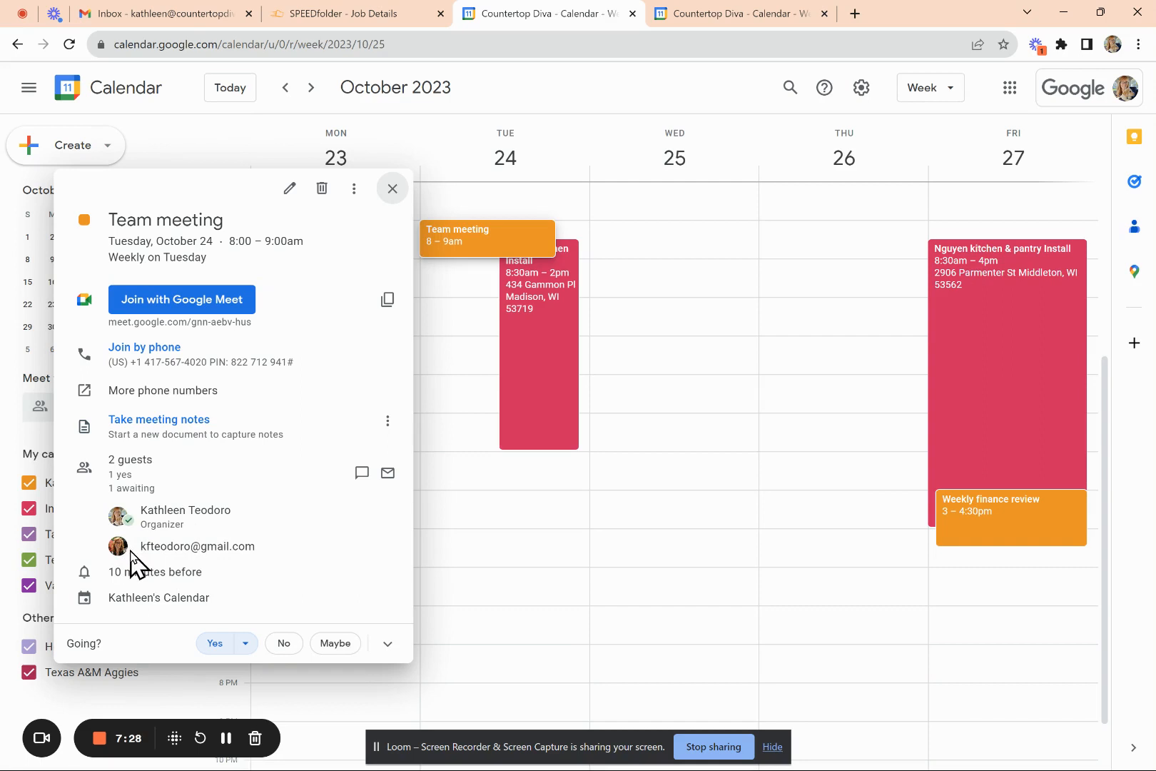
- Advance to the week of Nov 6–10 and start deleting that week's Team meeting
click(394, 189)
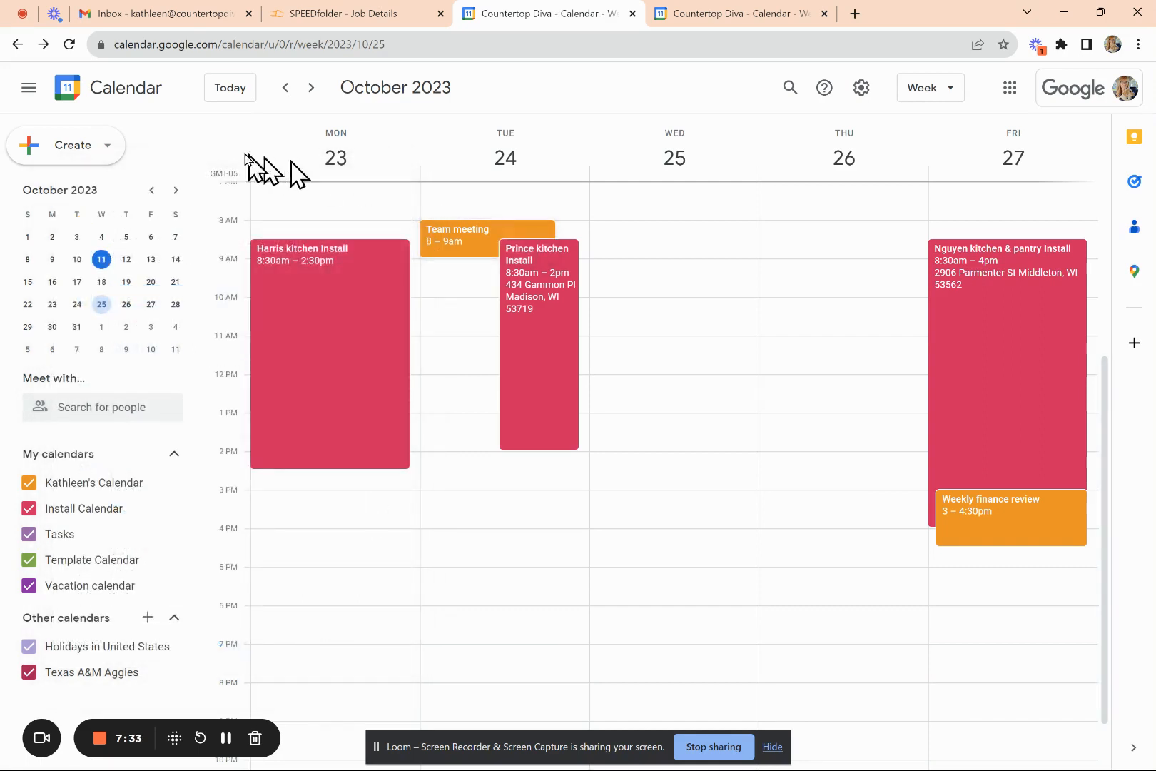
click(312, 87)
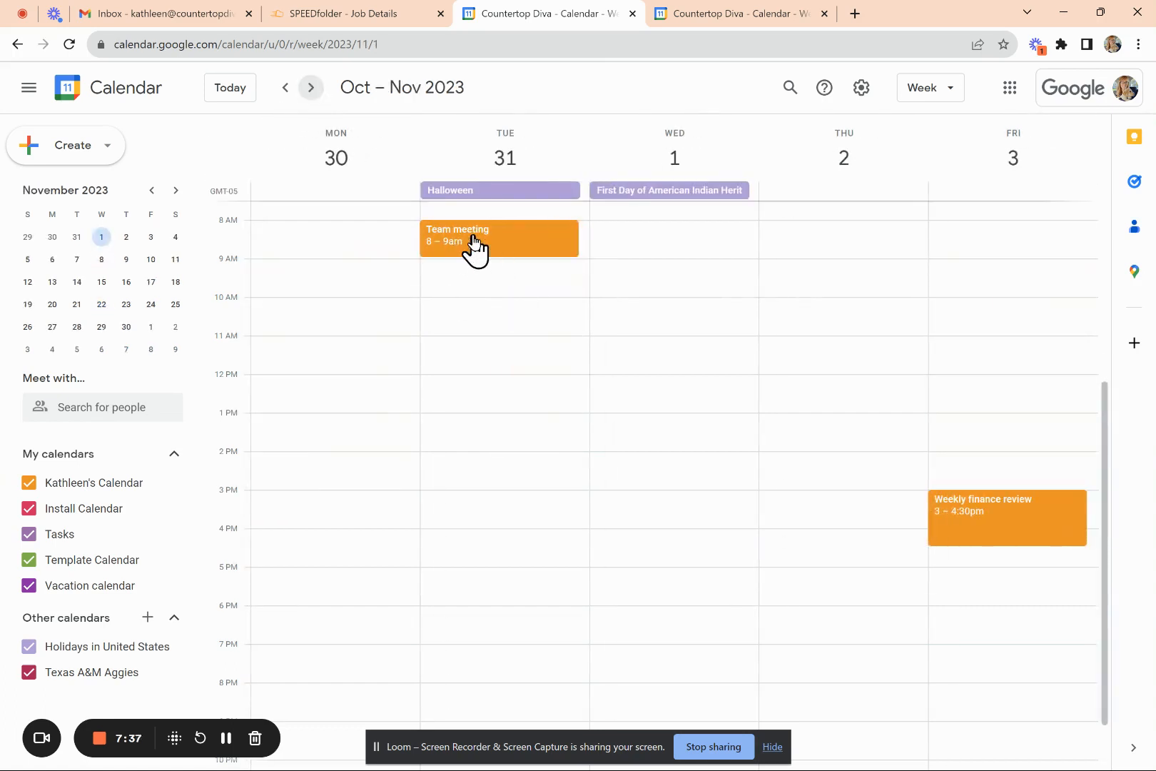
click(312, 87)
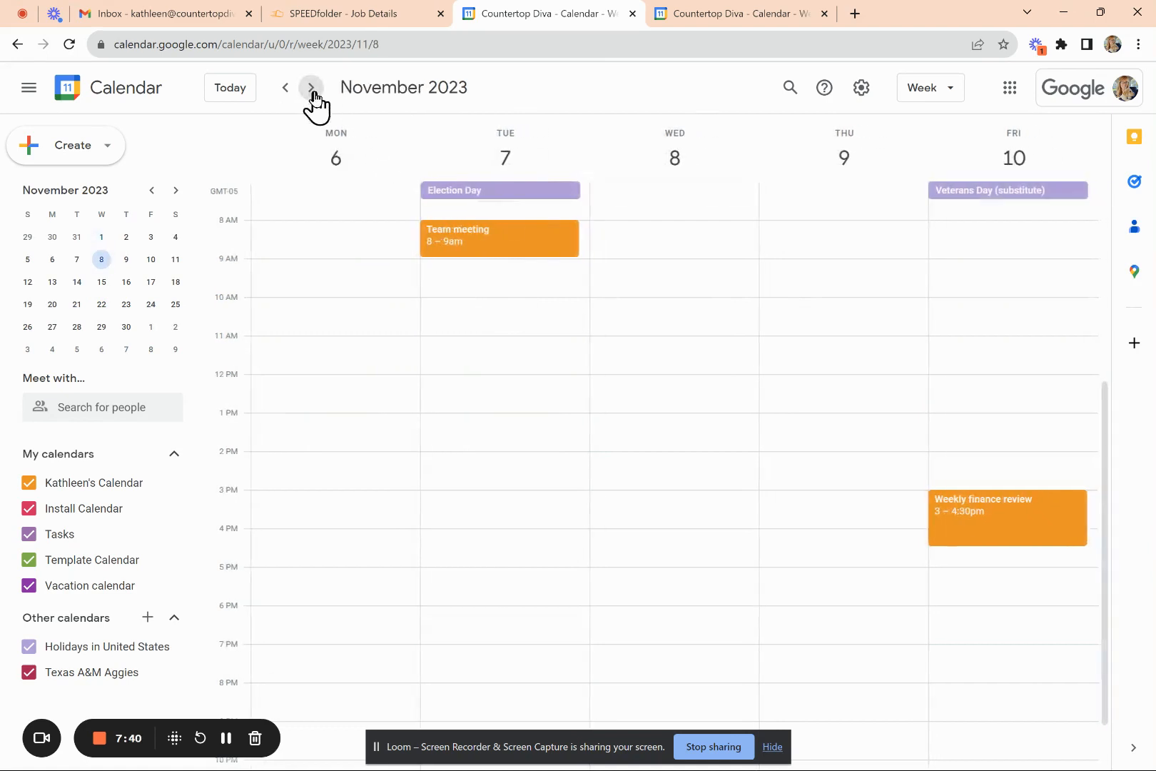
click(500, 251)
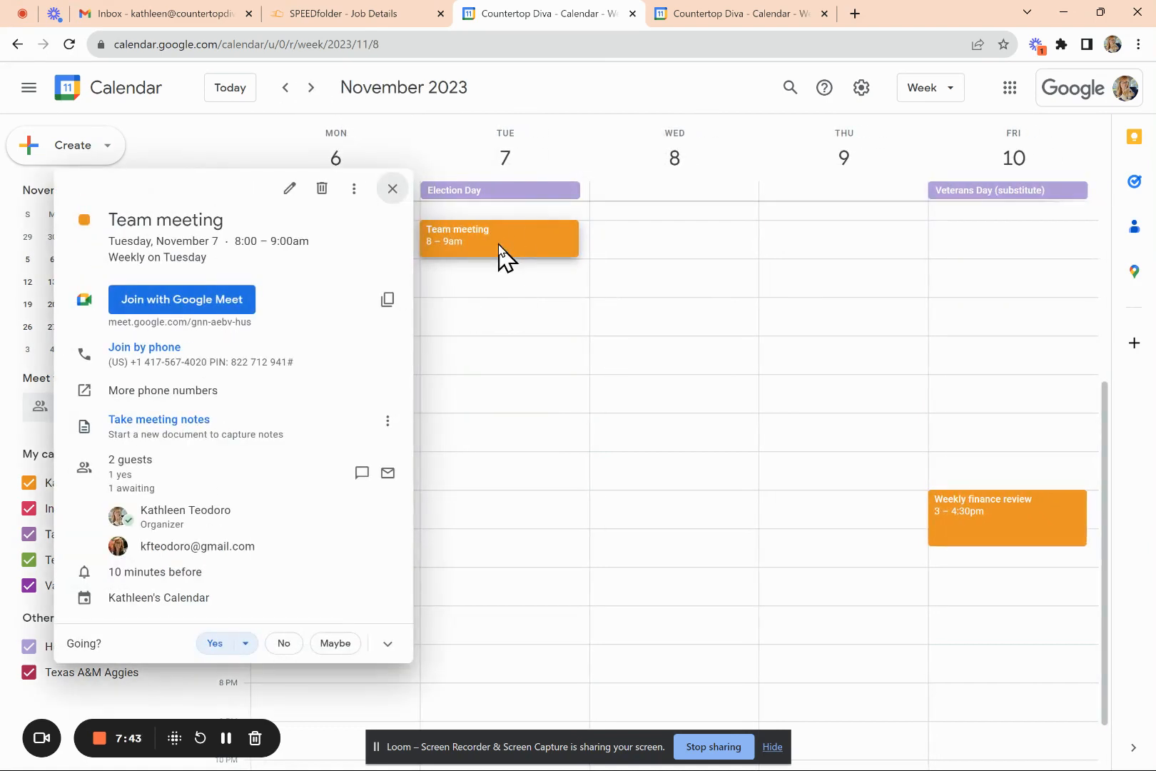
click(323, 188)
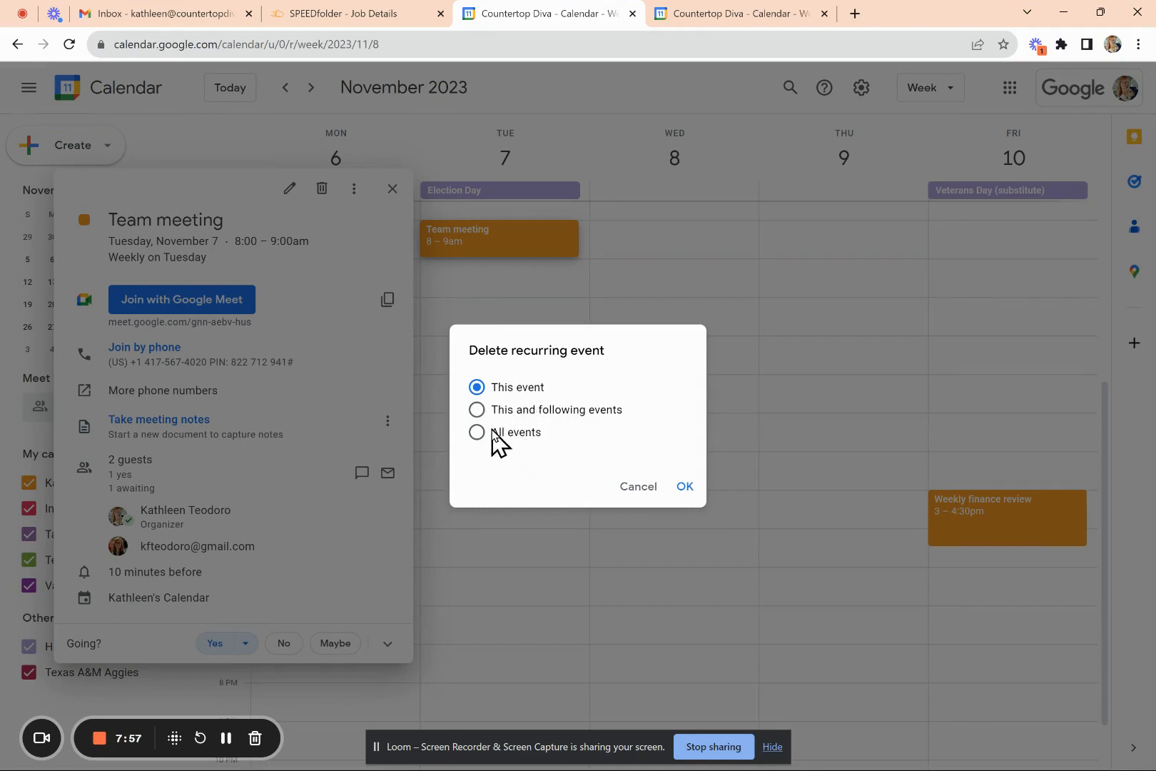
- Delete only the Nov 7 occurrence, emailing guests 'out of town', and return to today
click(685, 489)
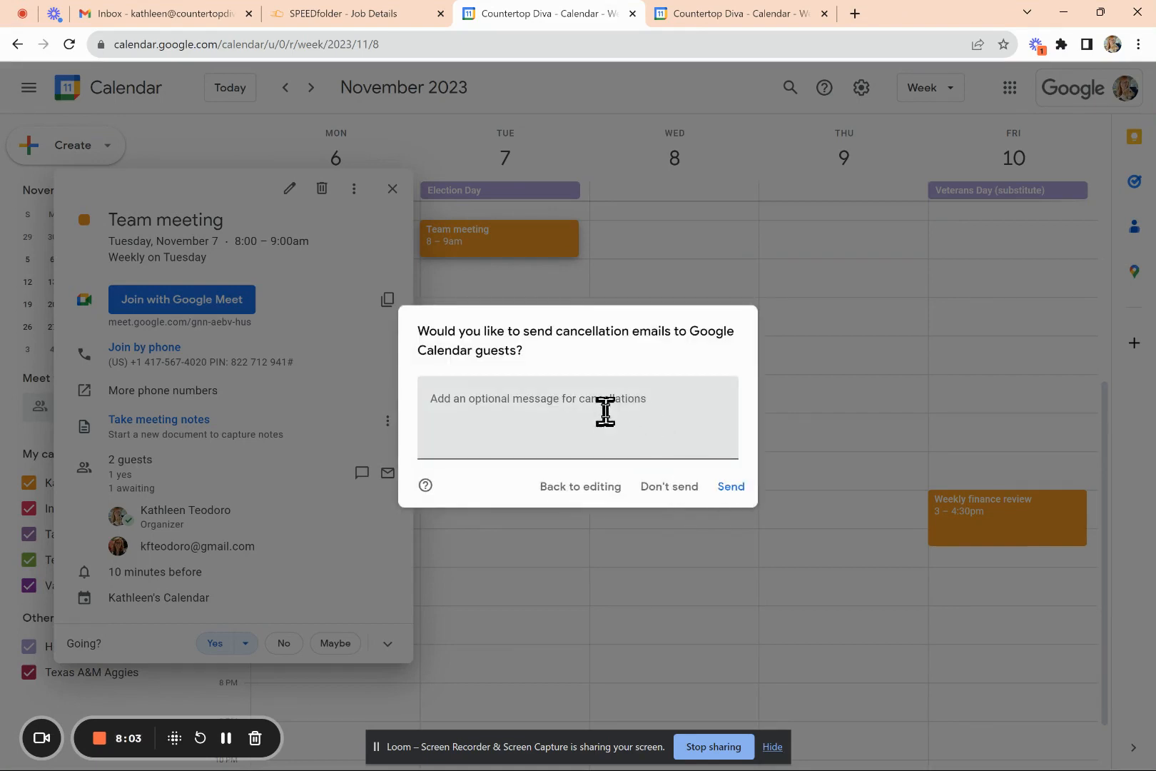
click(628, 406)
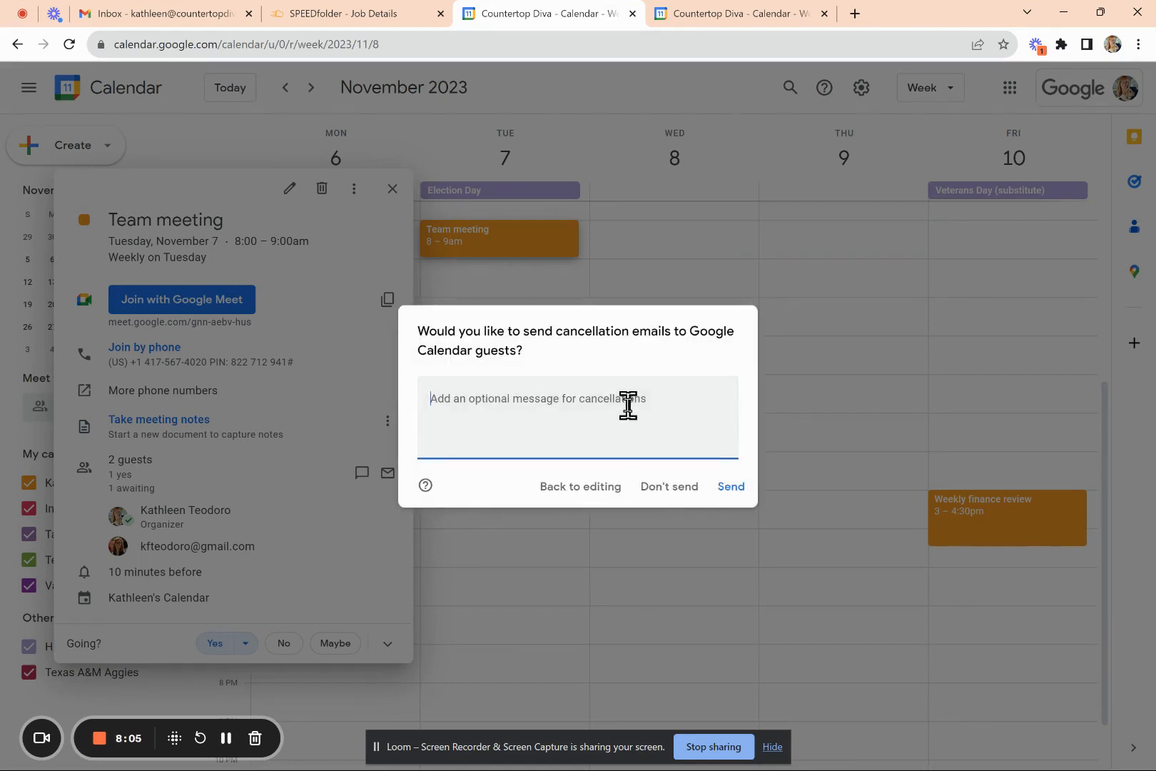
text(out of town)
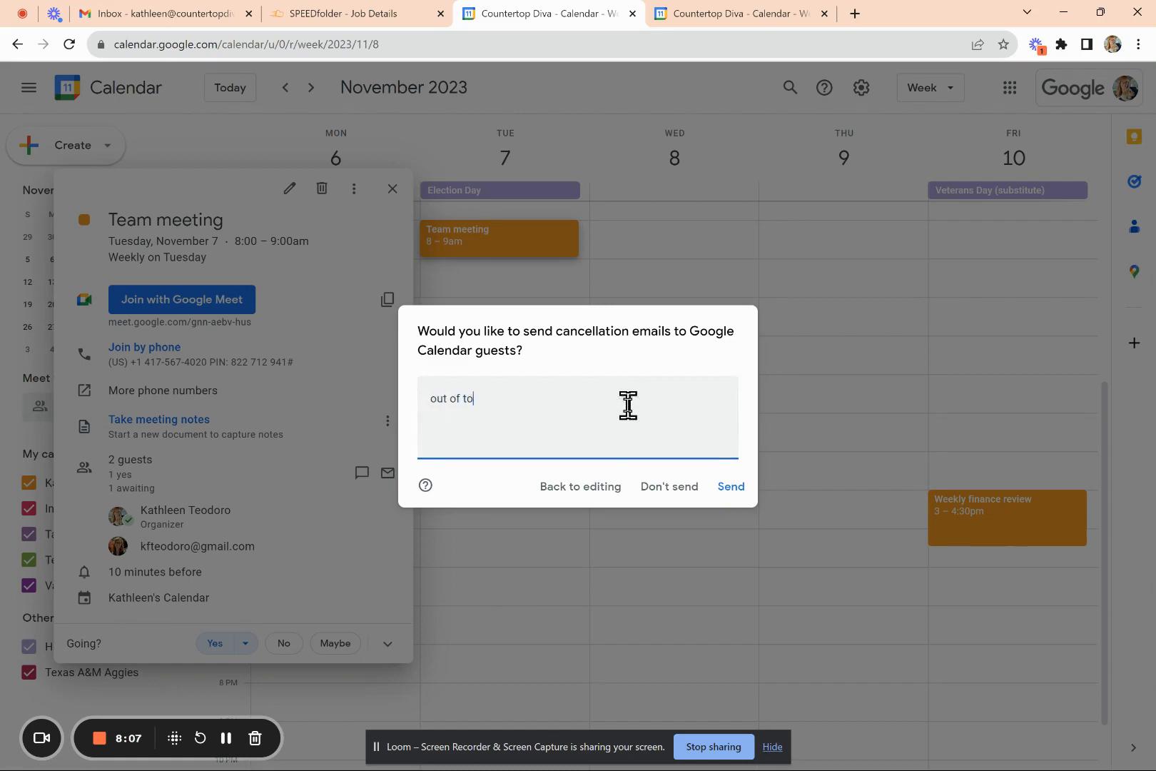
click(731, 488)
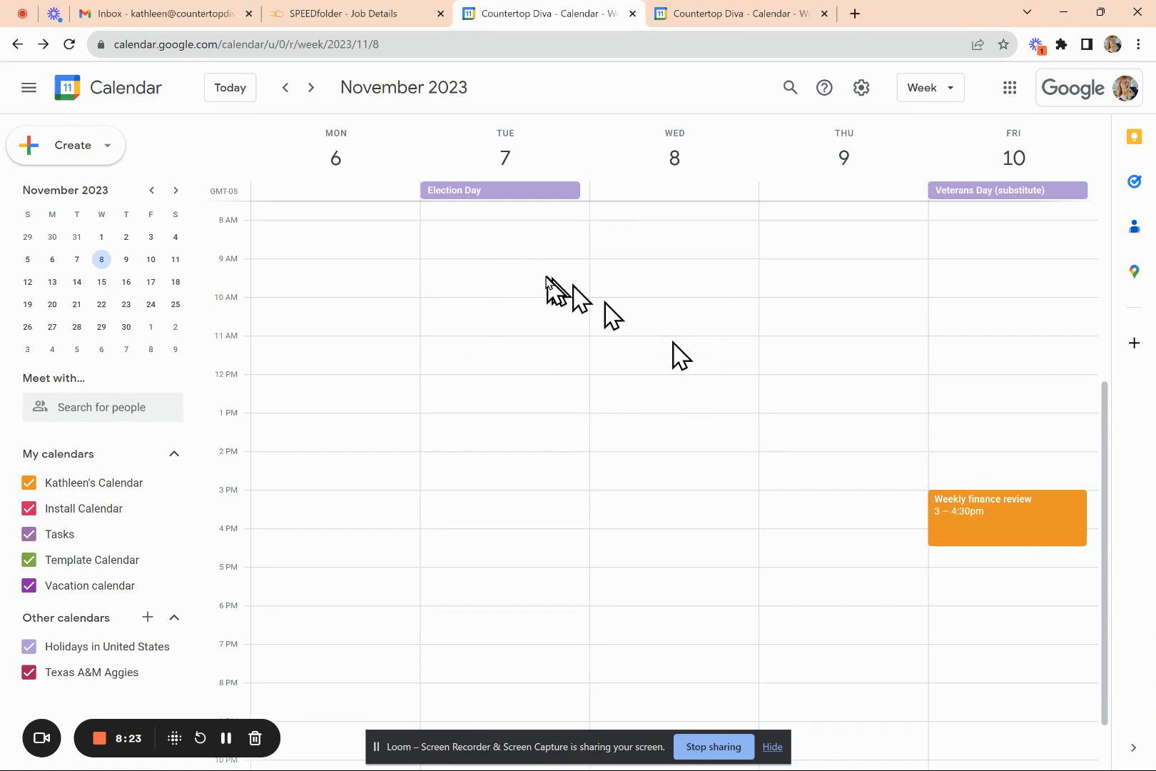
click(227, 89)
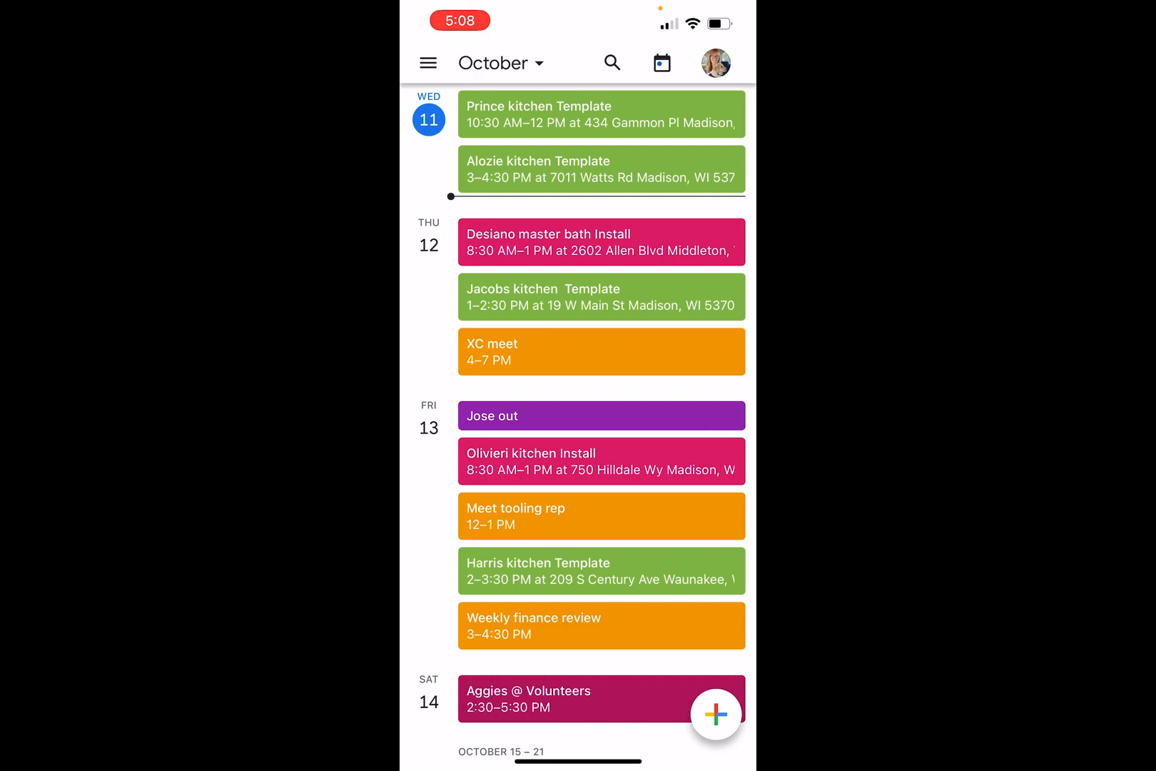
- Move the mini calendar ahead to Friday, December 22 and bring up the new-entry options
click(499, 63)
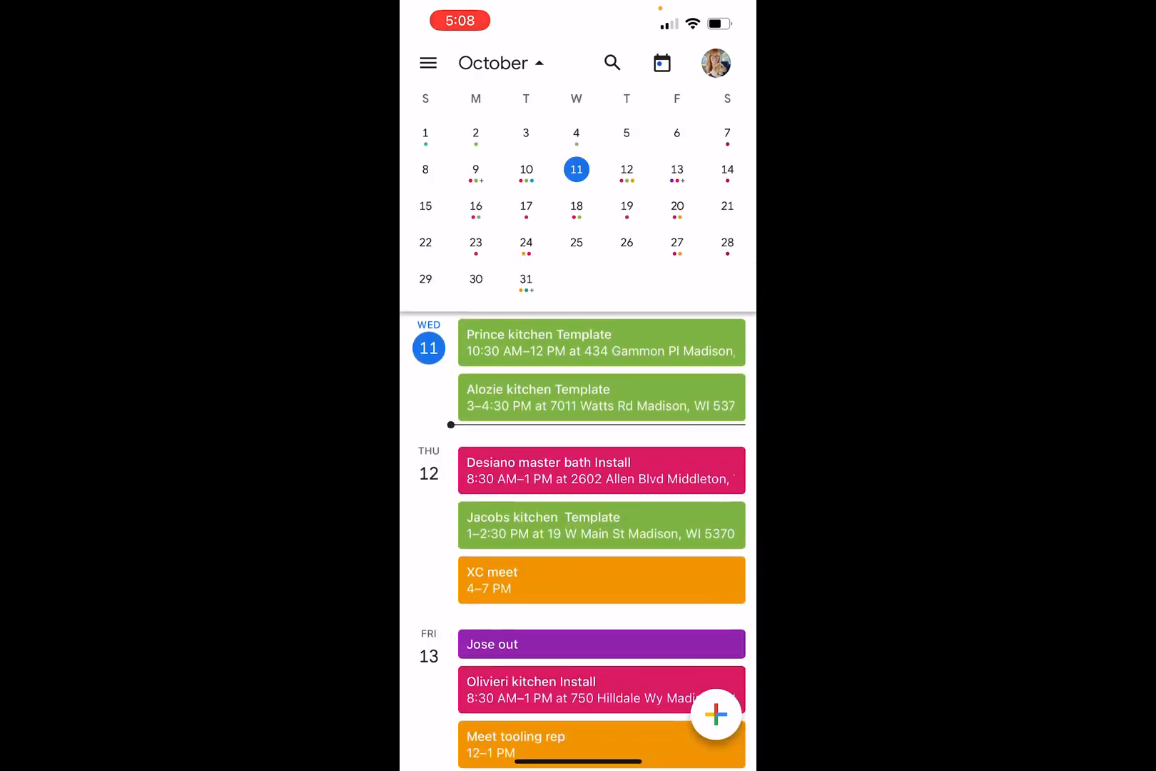
drag(678, 207, 464, 207)
drag(678, 206, 464, 207)
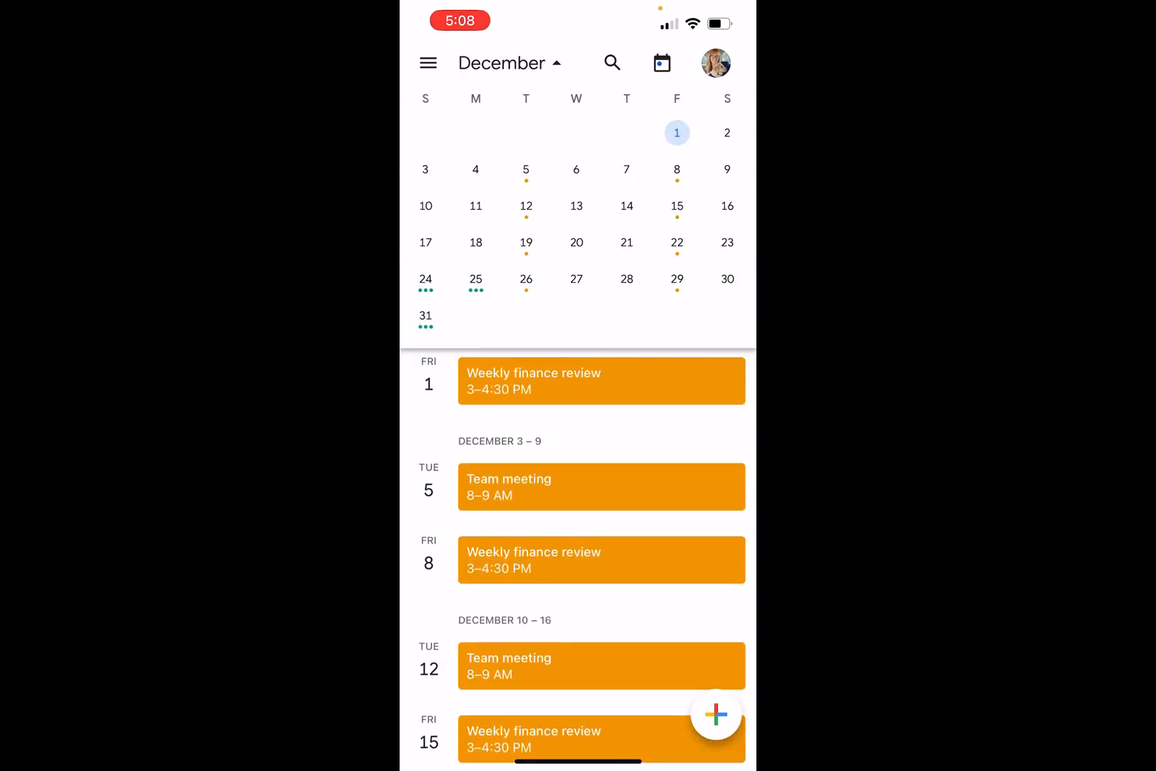
click(676, 242)
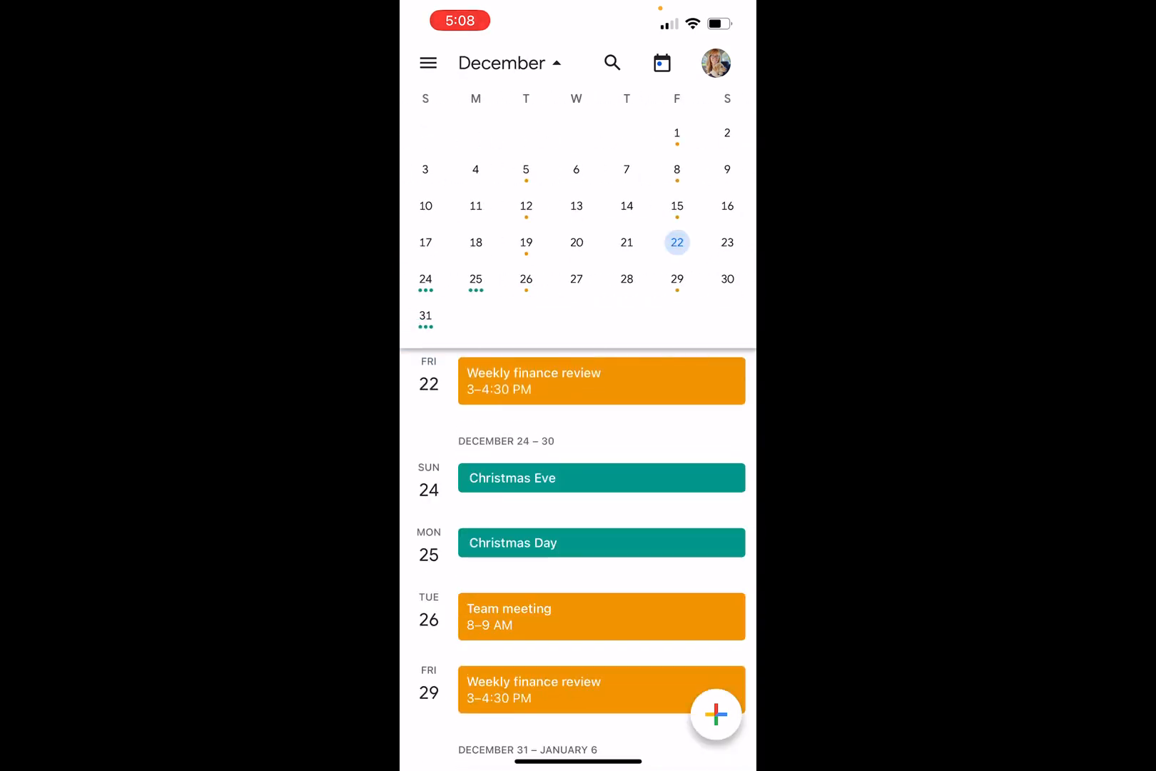
click(715, 714)
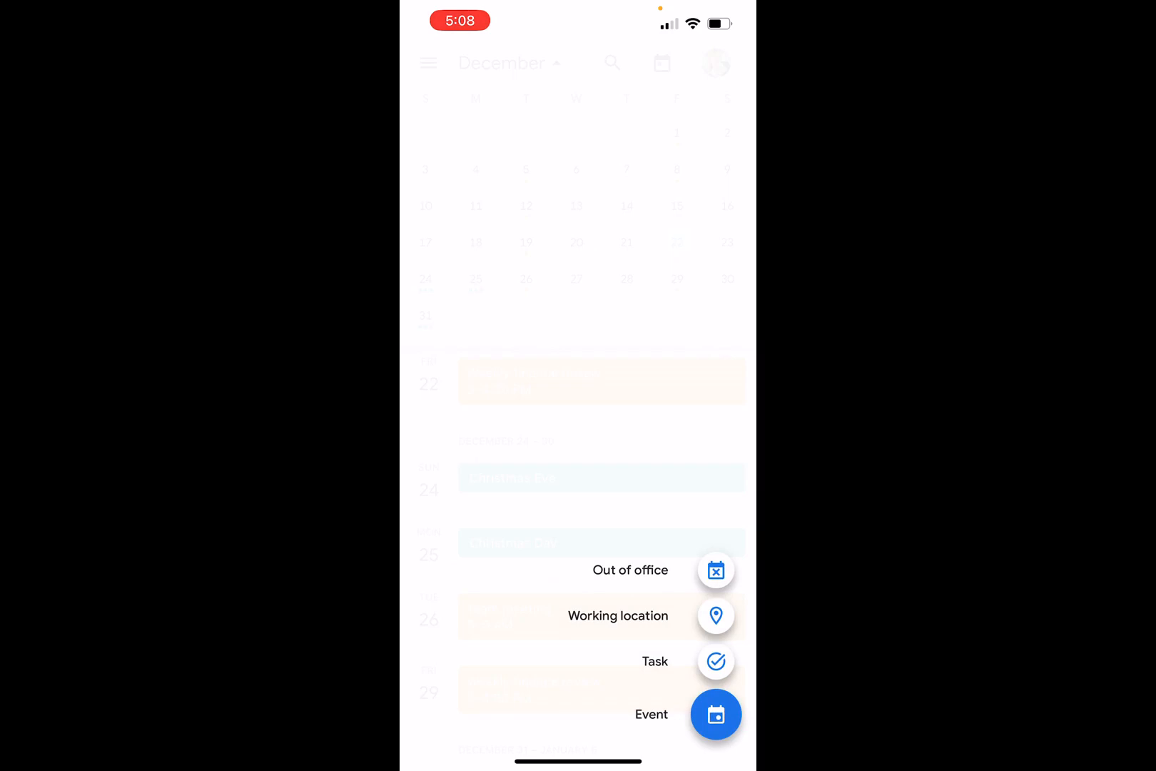
- Create a new event titled 'Xmas break' on the Vacation calendar
click(716, 714)
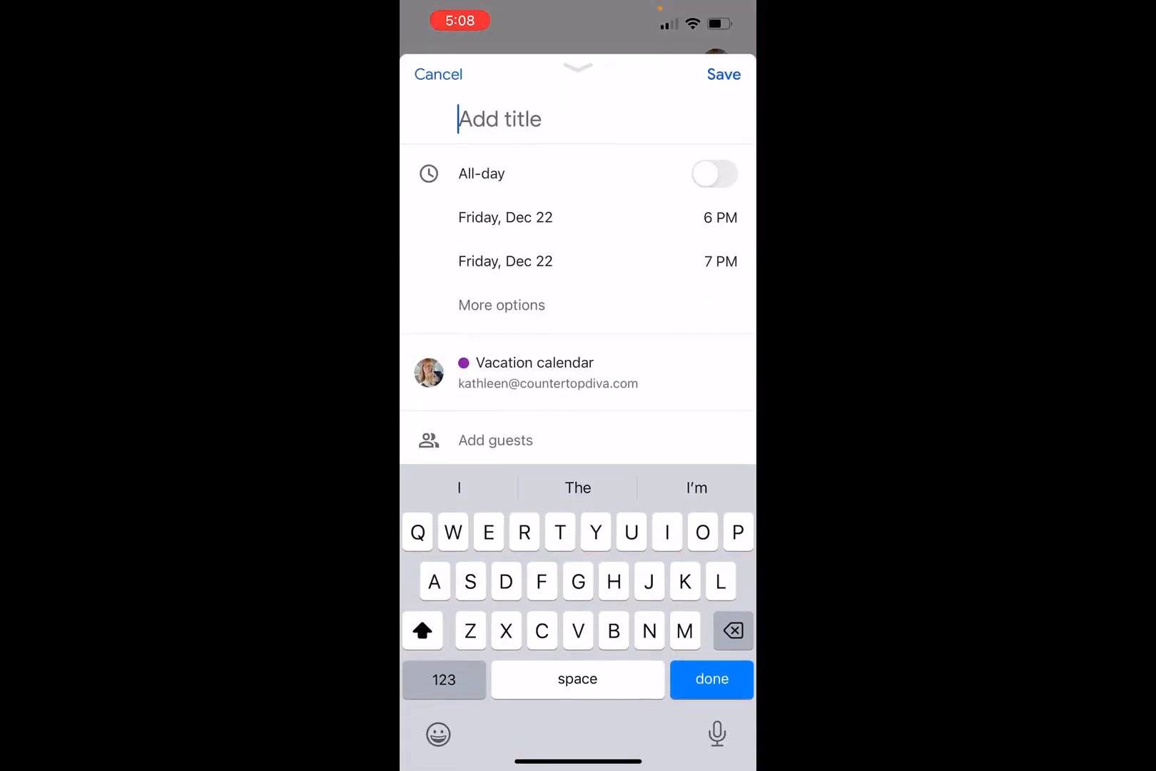
text(Xmas)
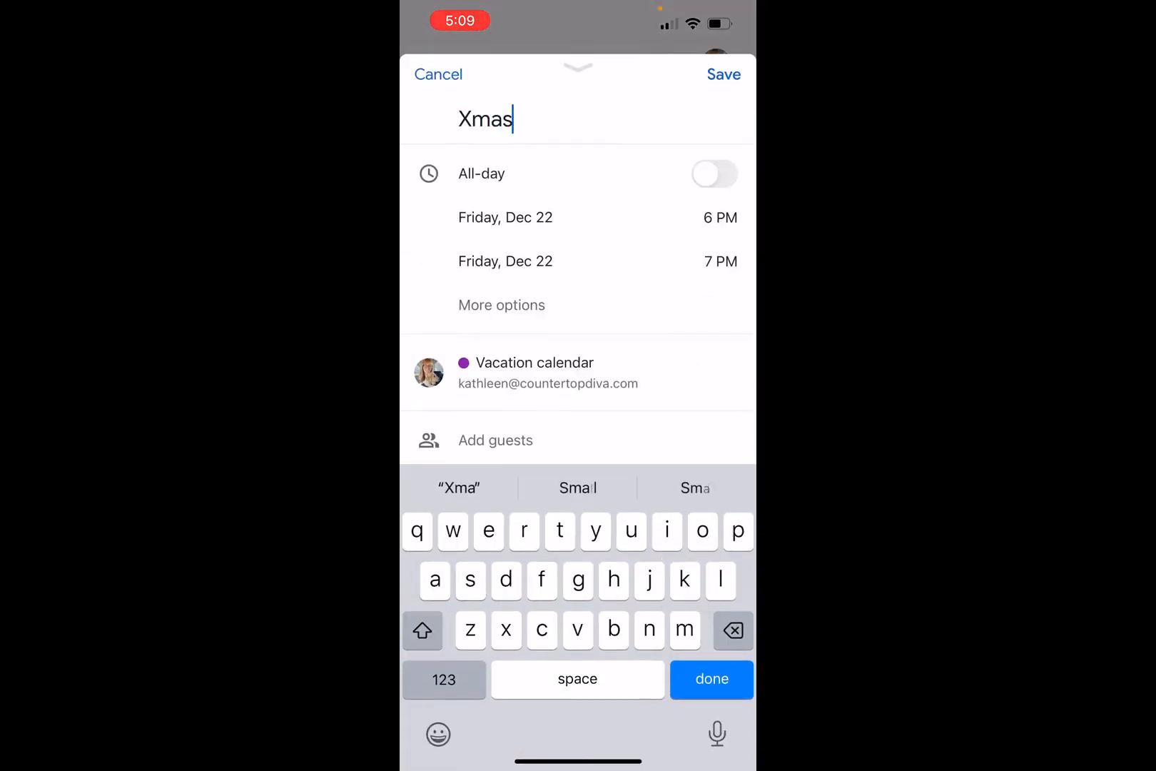
text( brea)
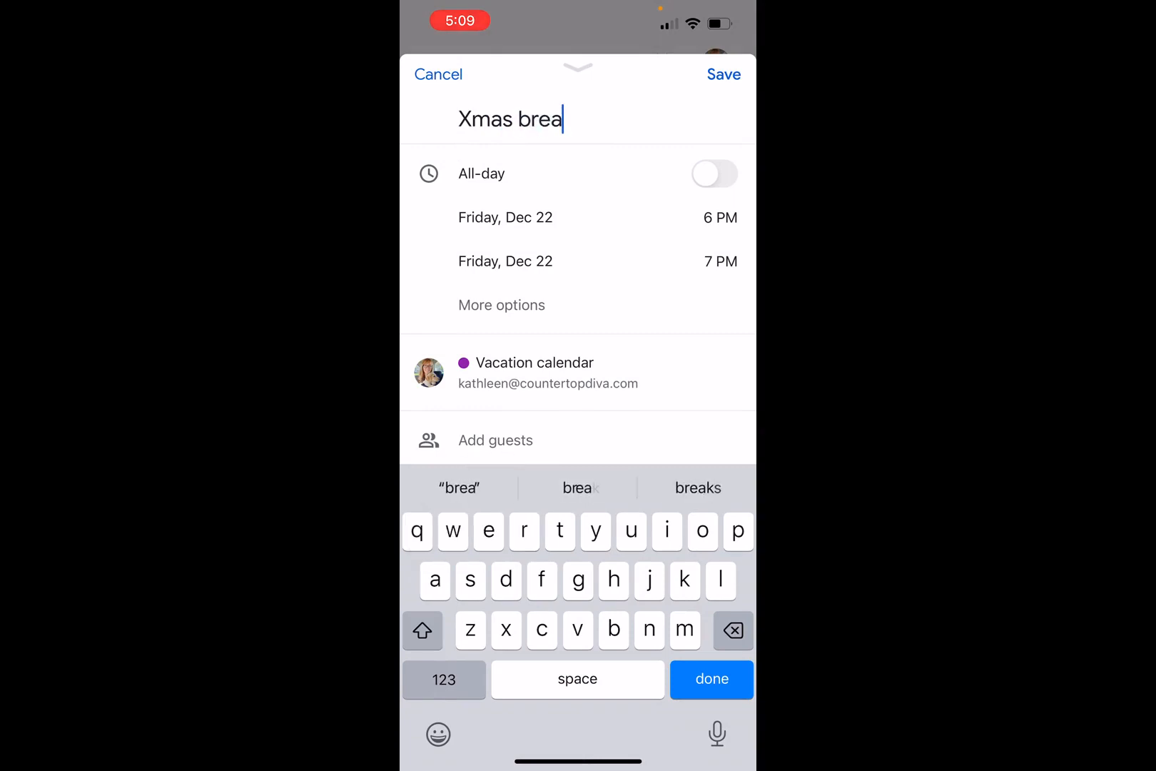
text(k)
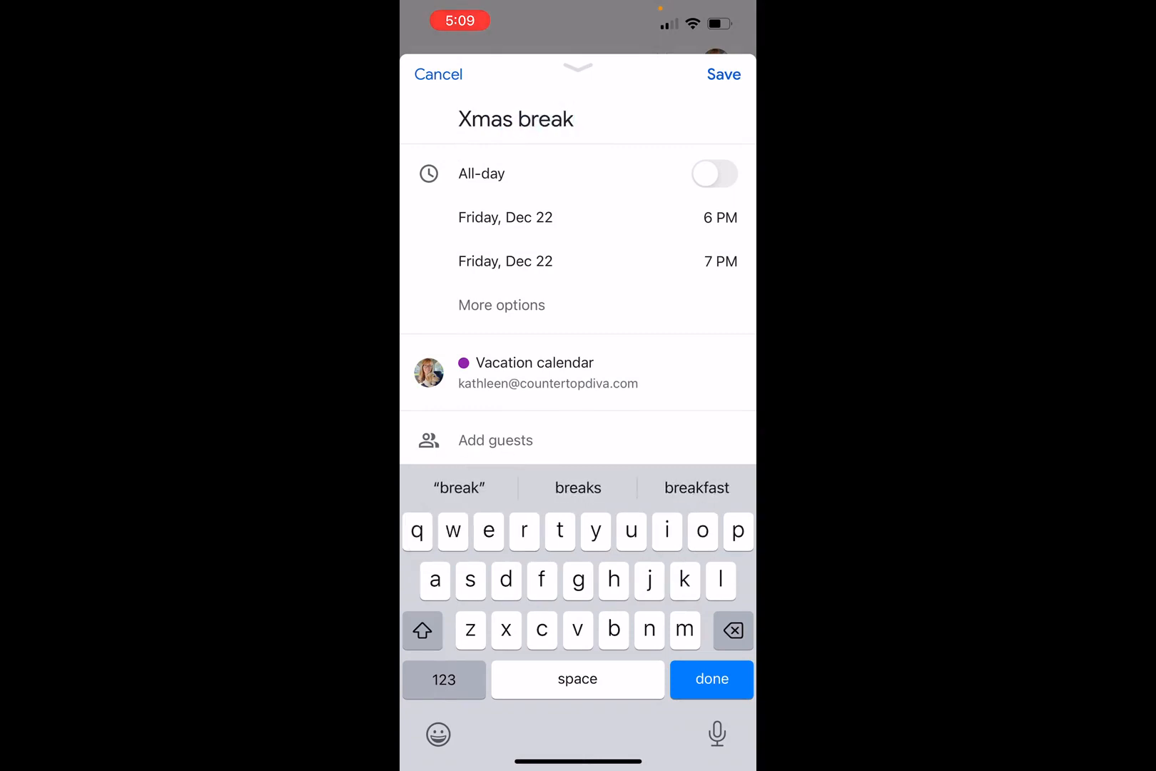
click(535, 372)
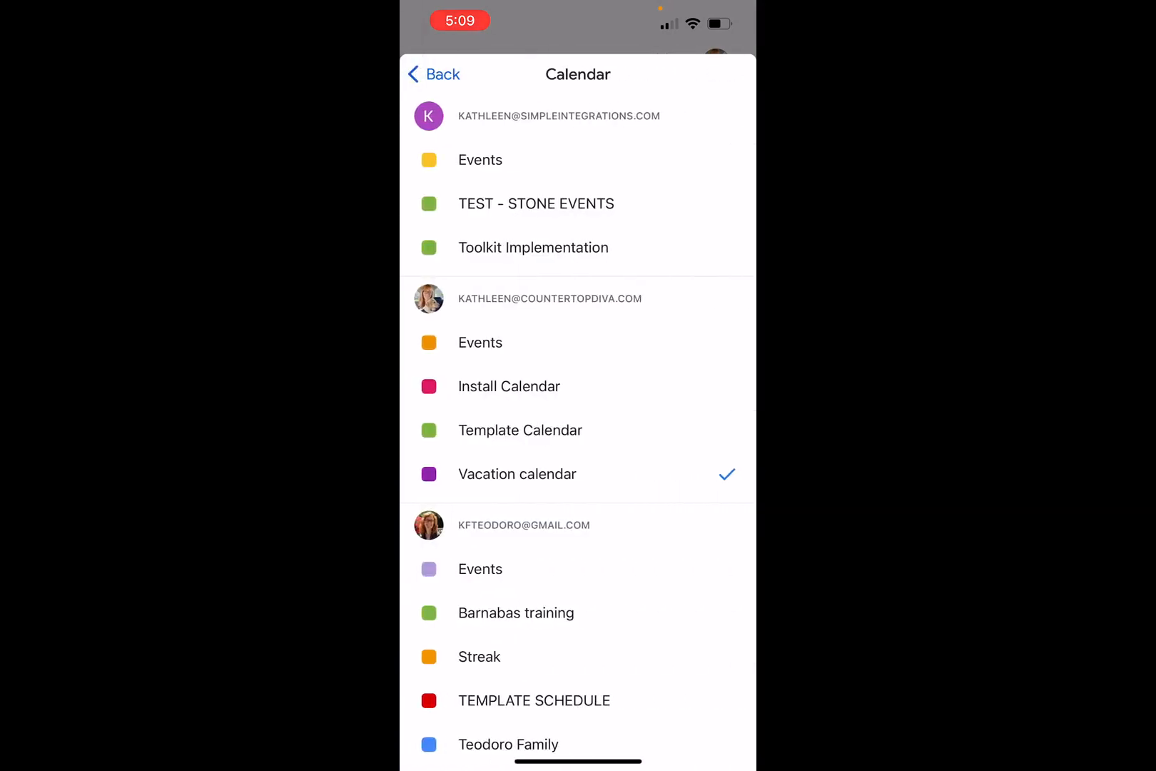
click(509, 386)
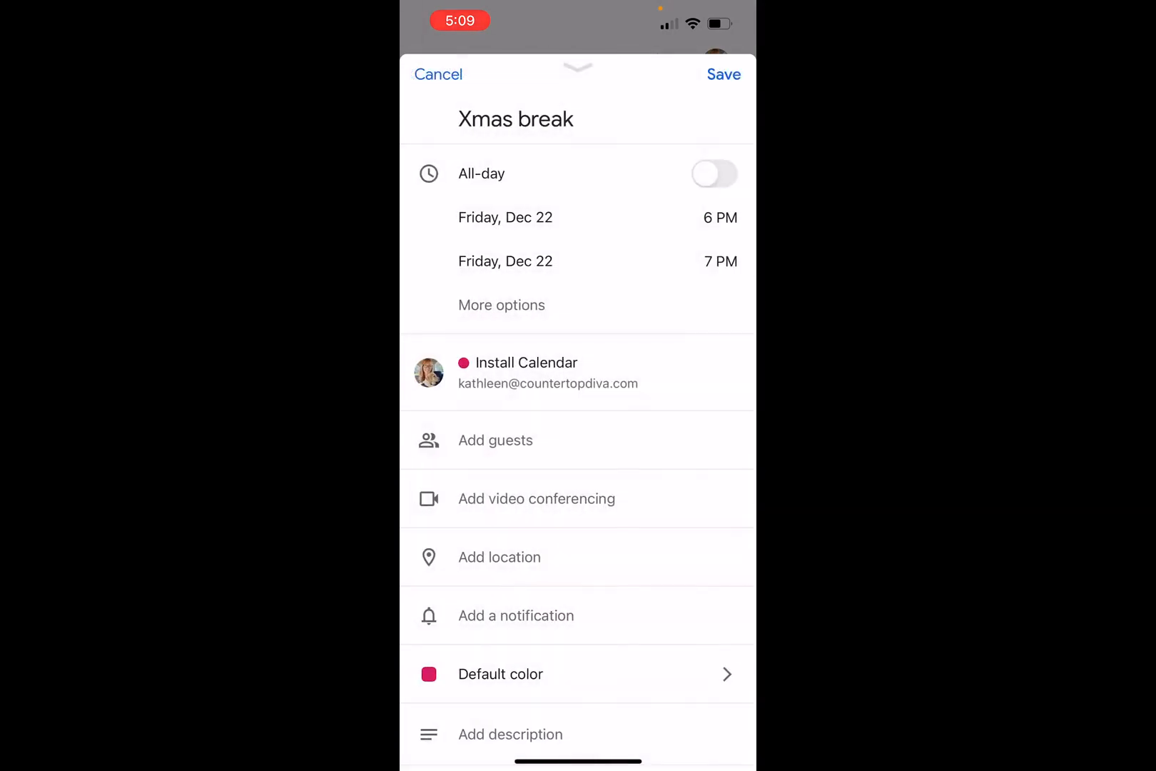
click(535, 372)
click(503, 472)
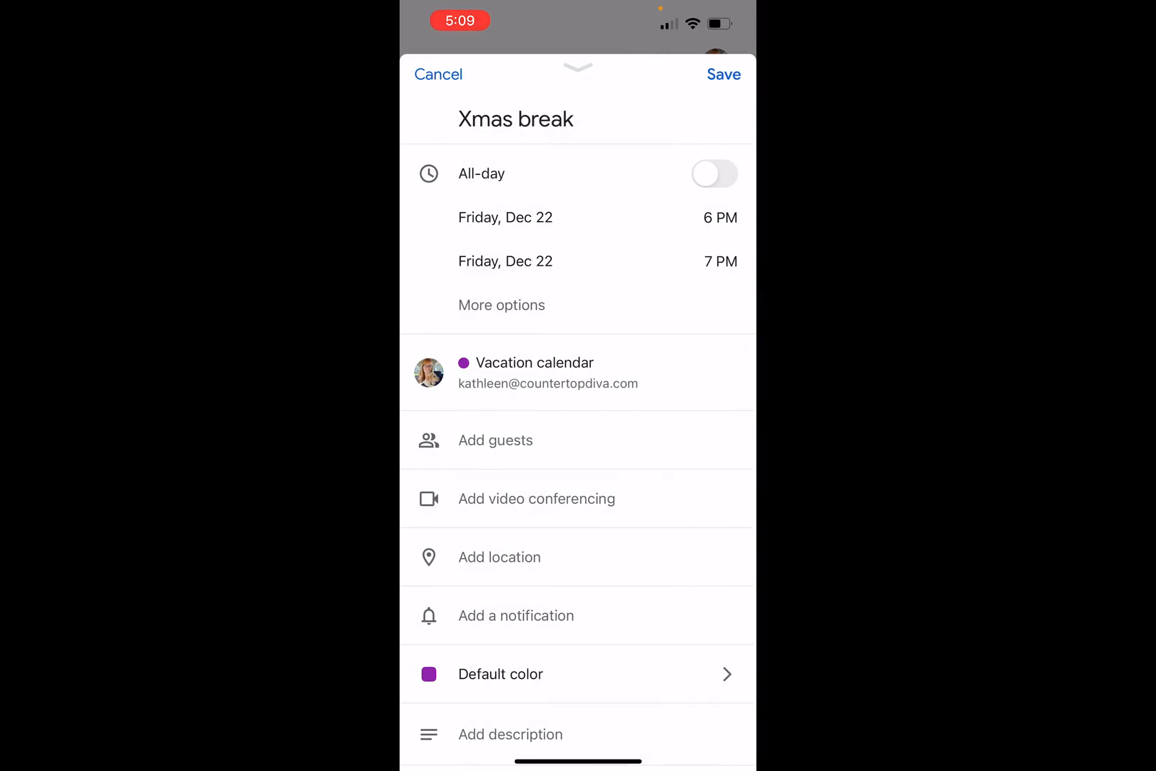
- Make Xmas break all-day, ending Wednesday, December 27, and save it
click(714, 173)
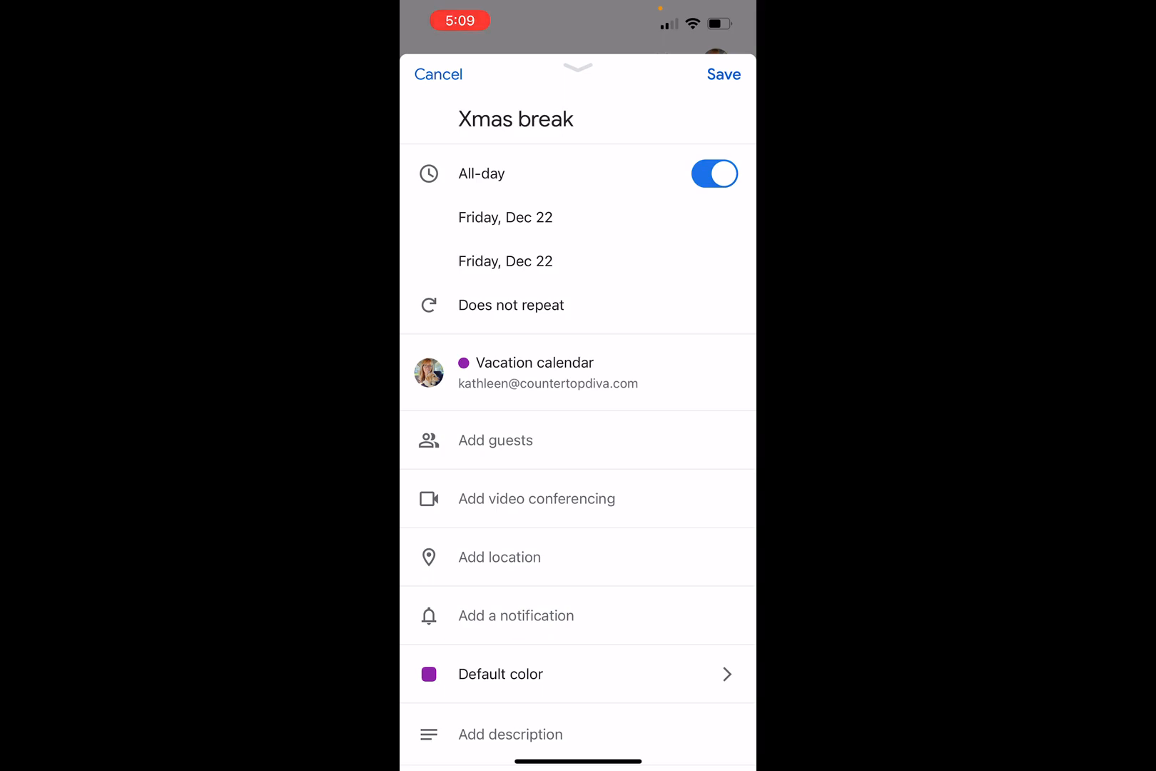
click(506, 261)
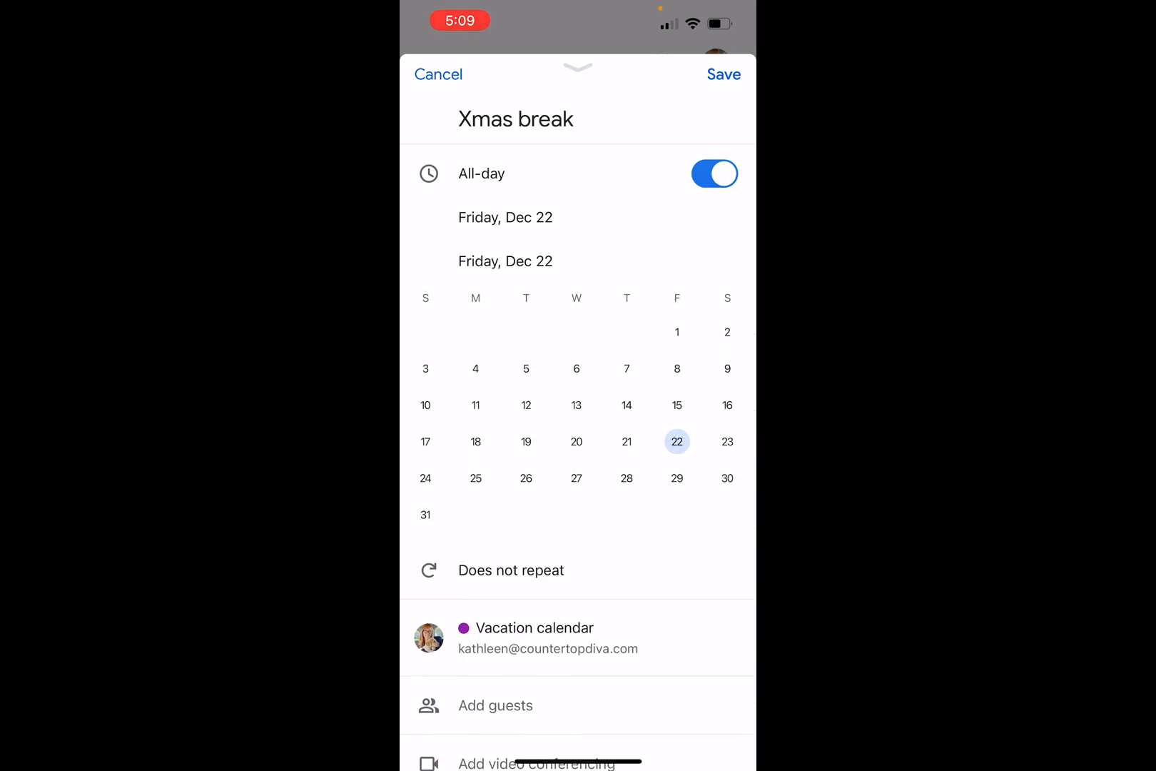
click(577, 478)
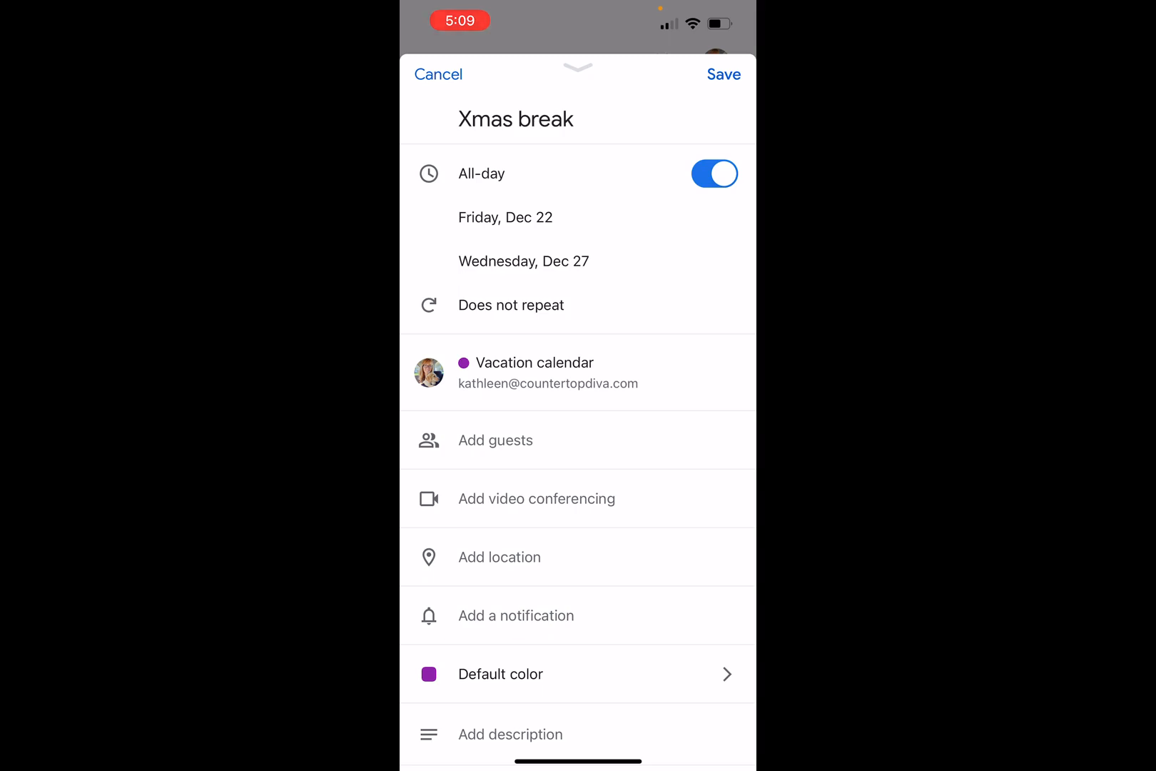
scroll(578, 428, down, 2)
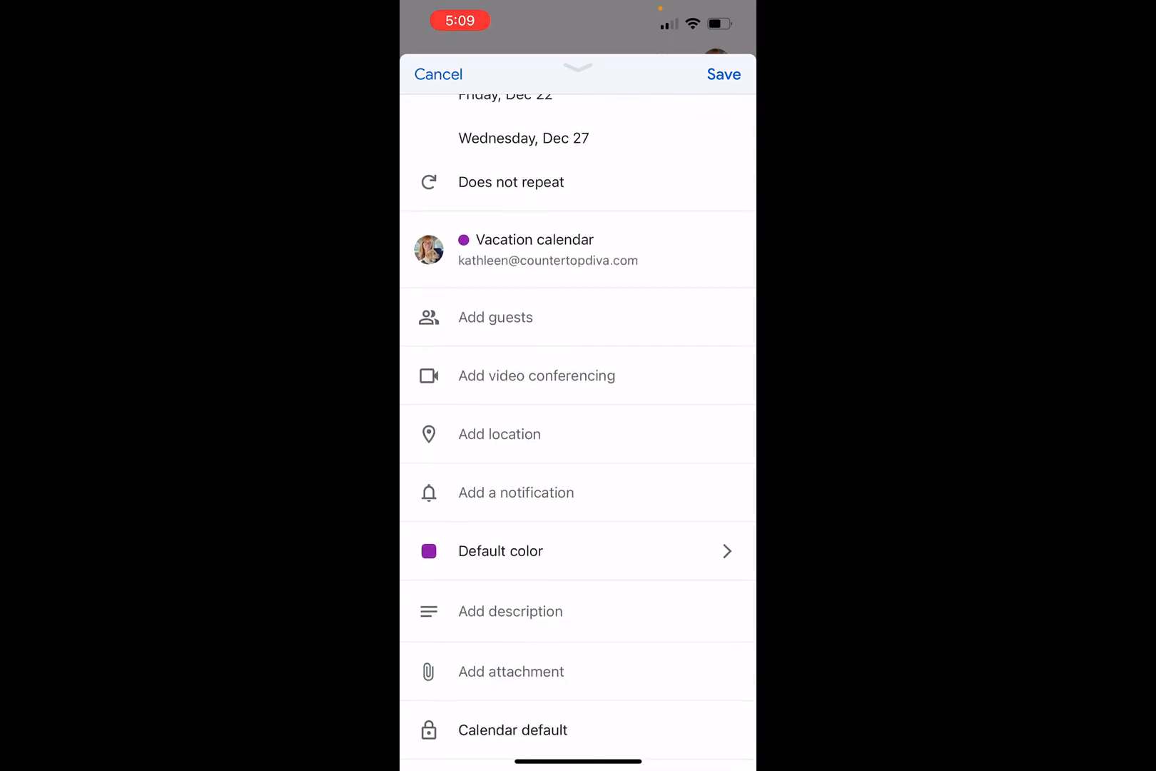
scroll(578, 428, down, 2)
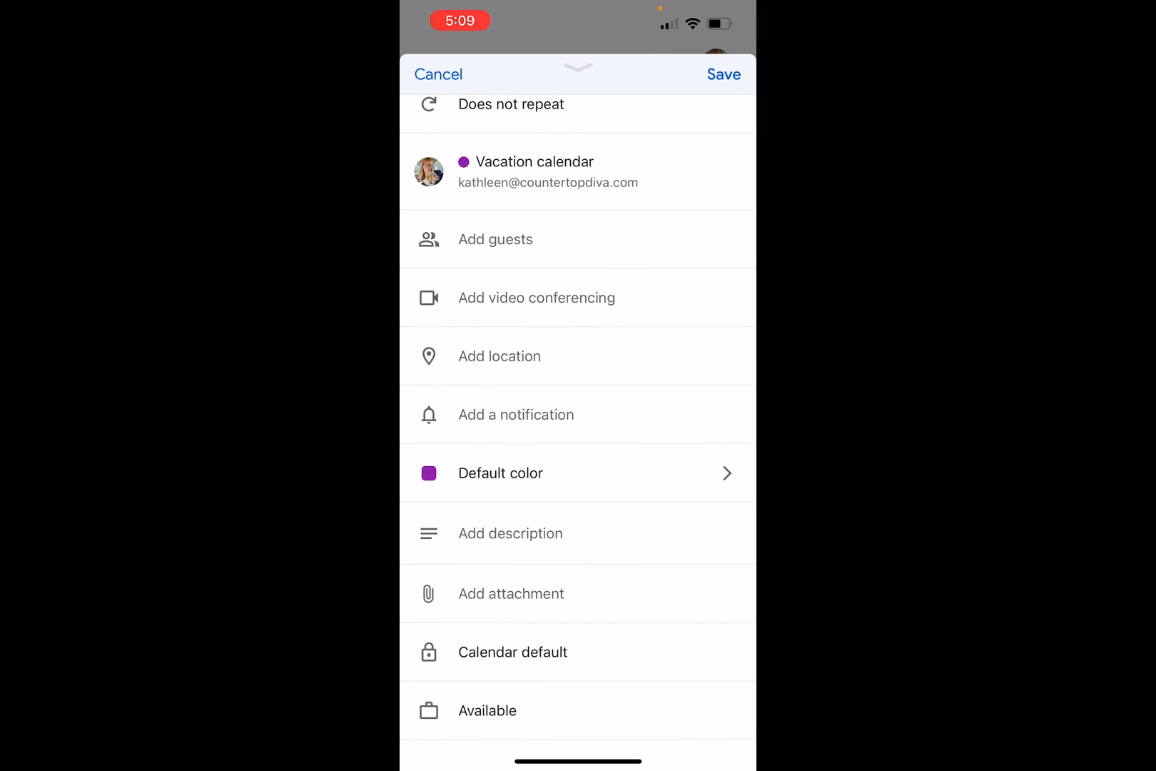
scroll(578, 428, up, 5)
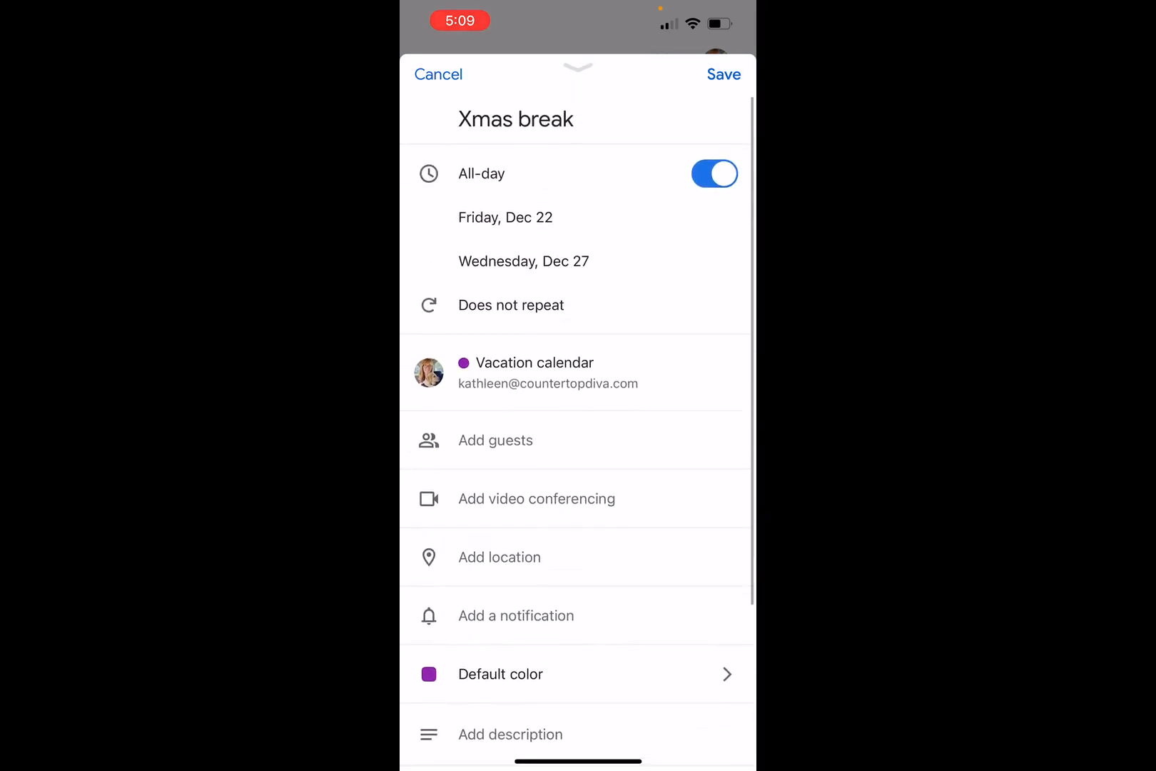
click(724, 74)
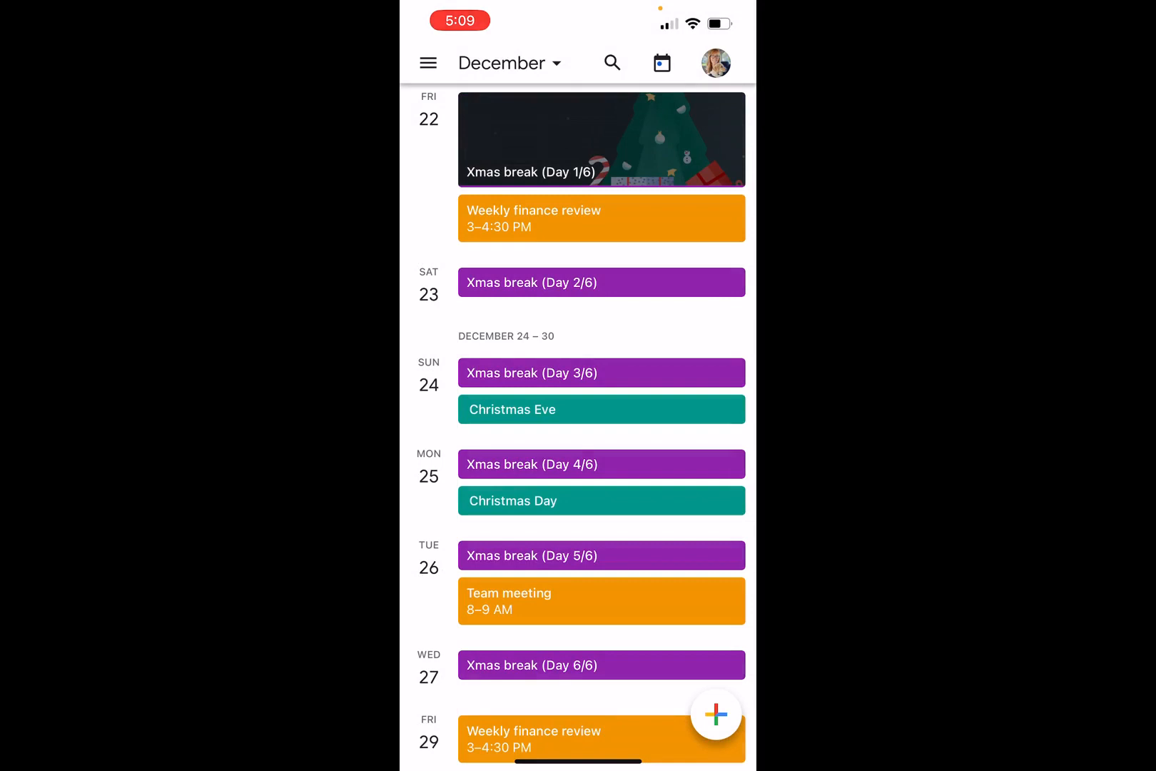
scroll(578, 429, up, 3)
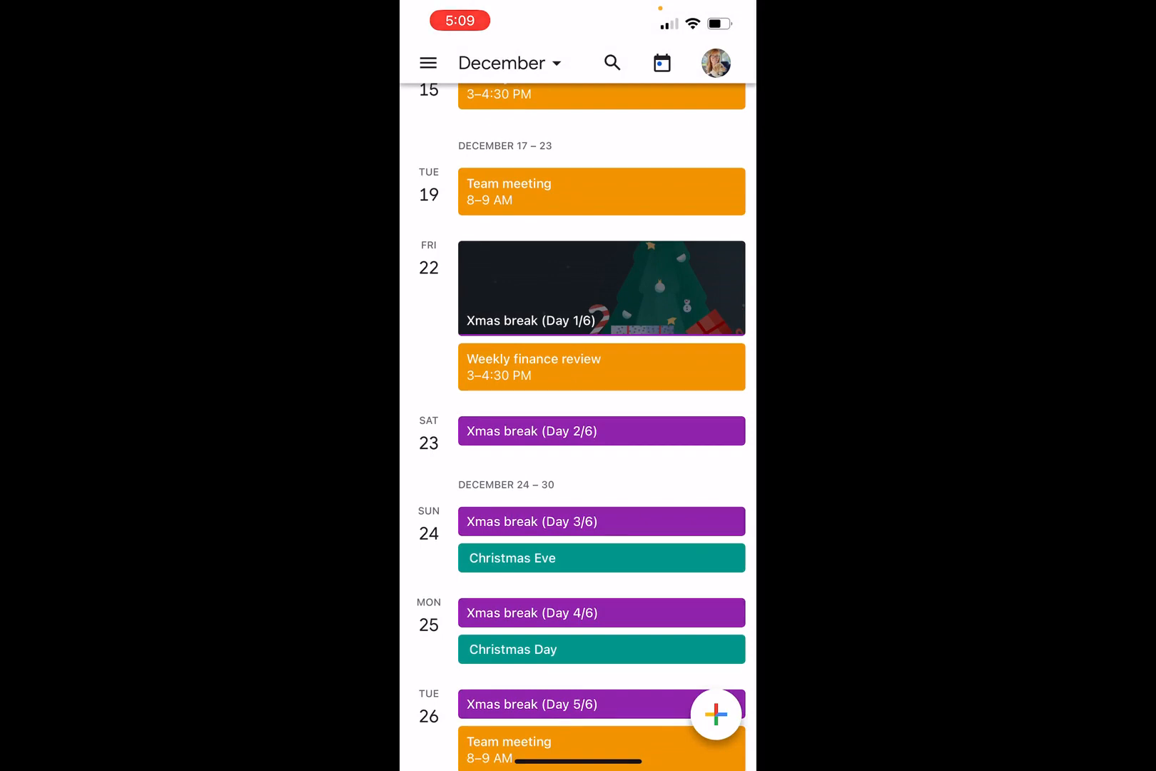
scroll(578, 428, down, 2)
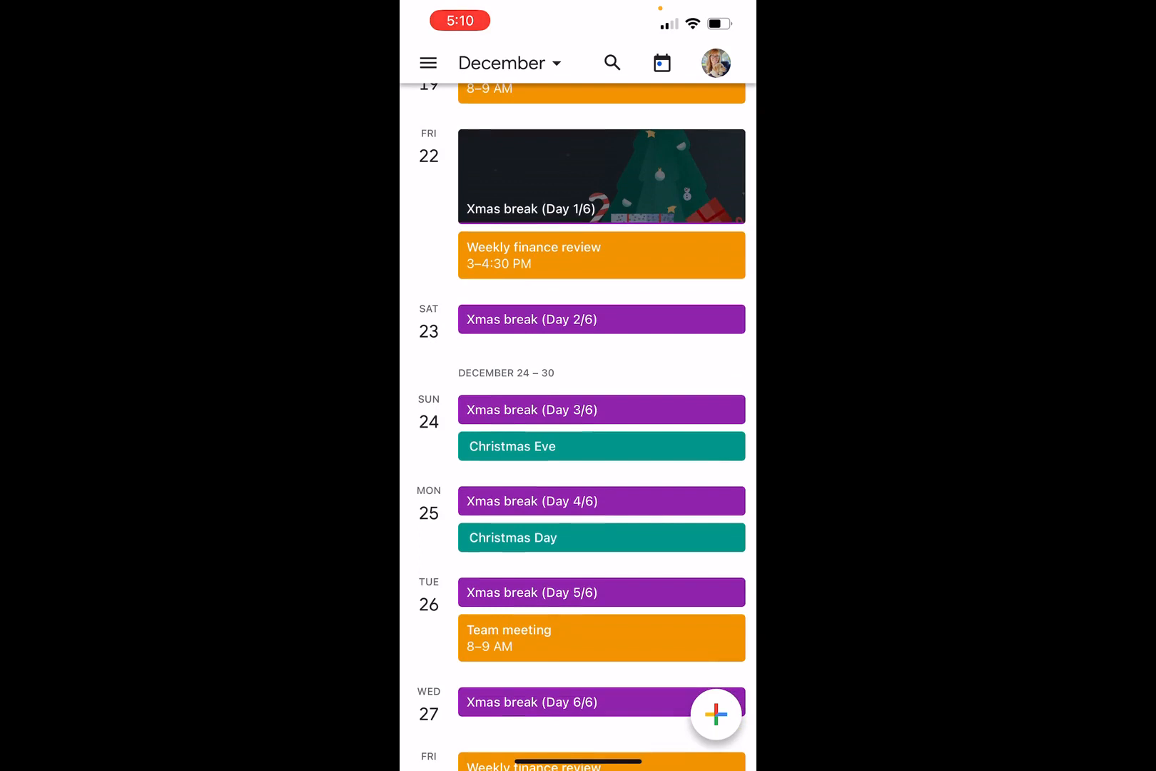
scroll(578, 428, down, 1)
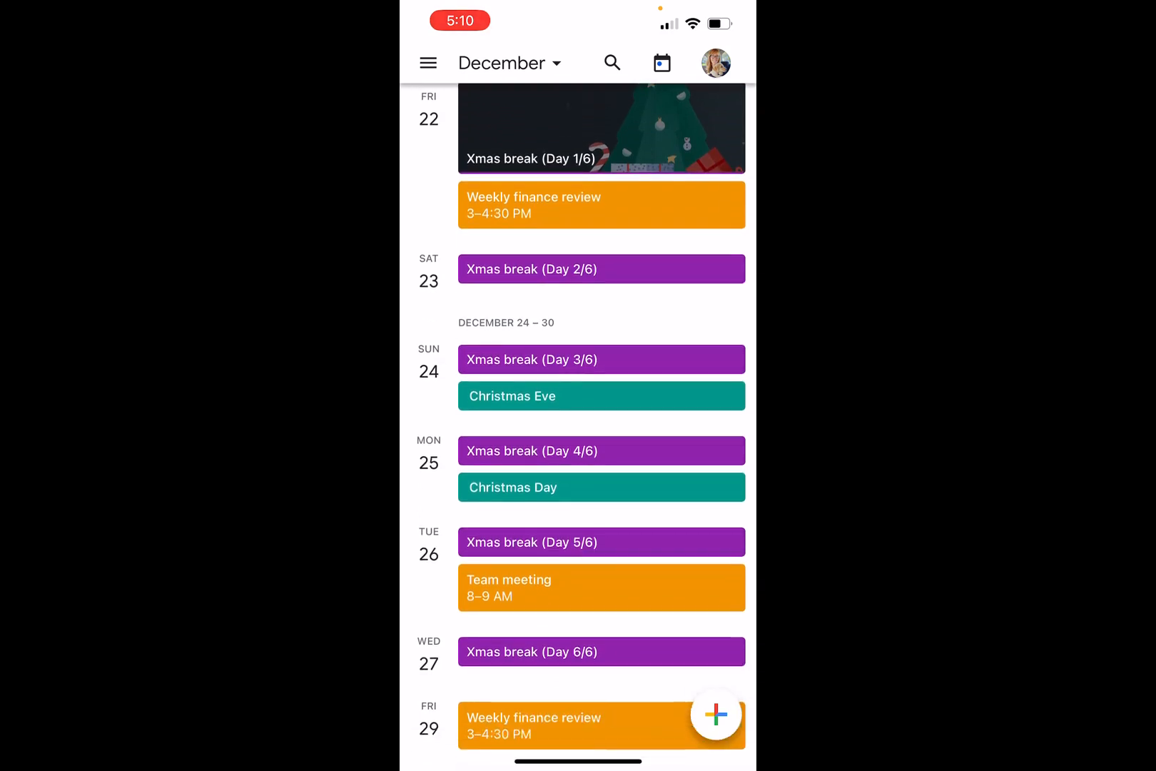
scroll(578, 428, down, 3)
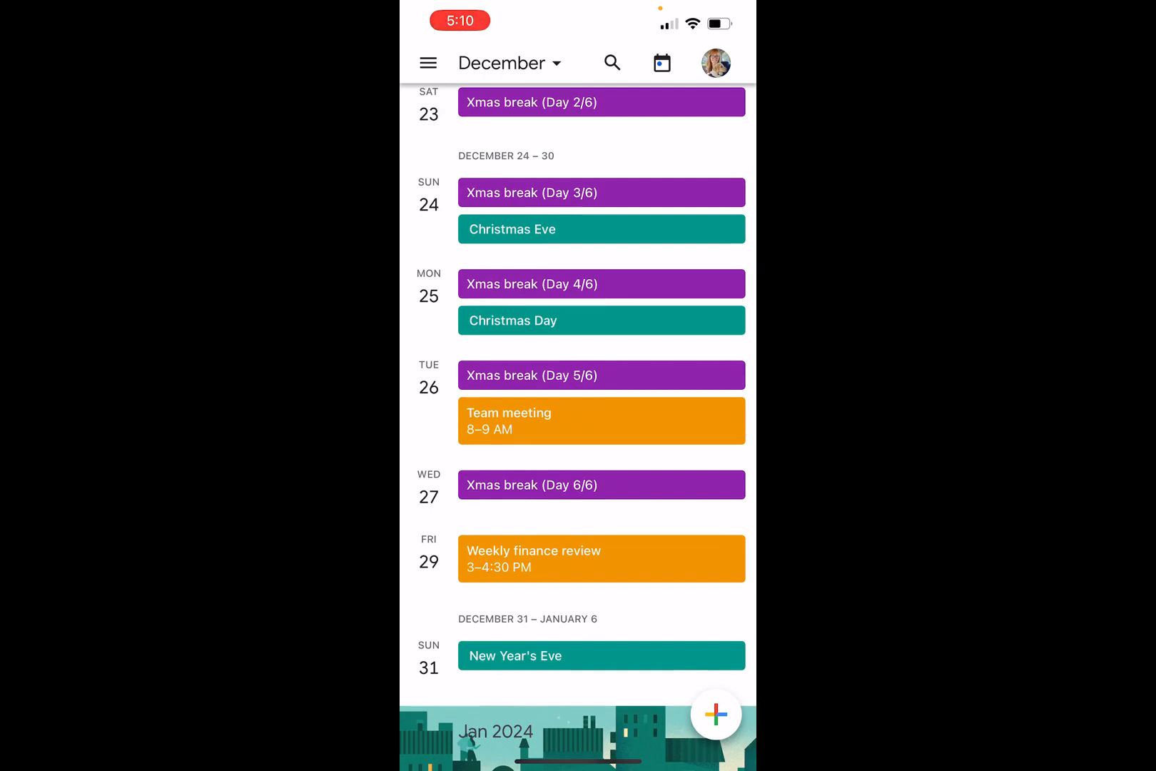
scroll(578, 428, up, 4)
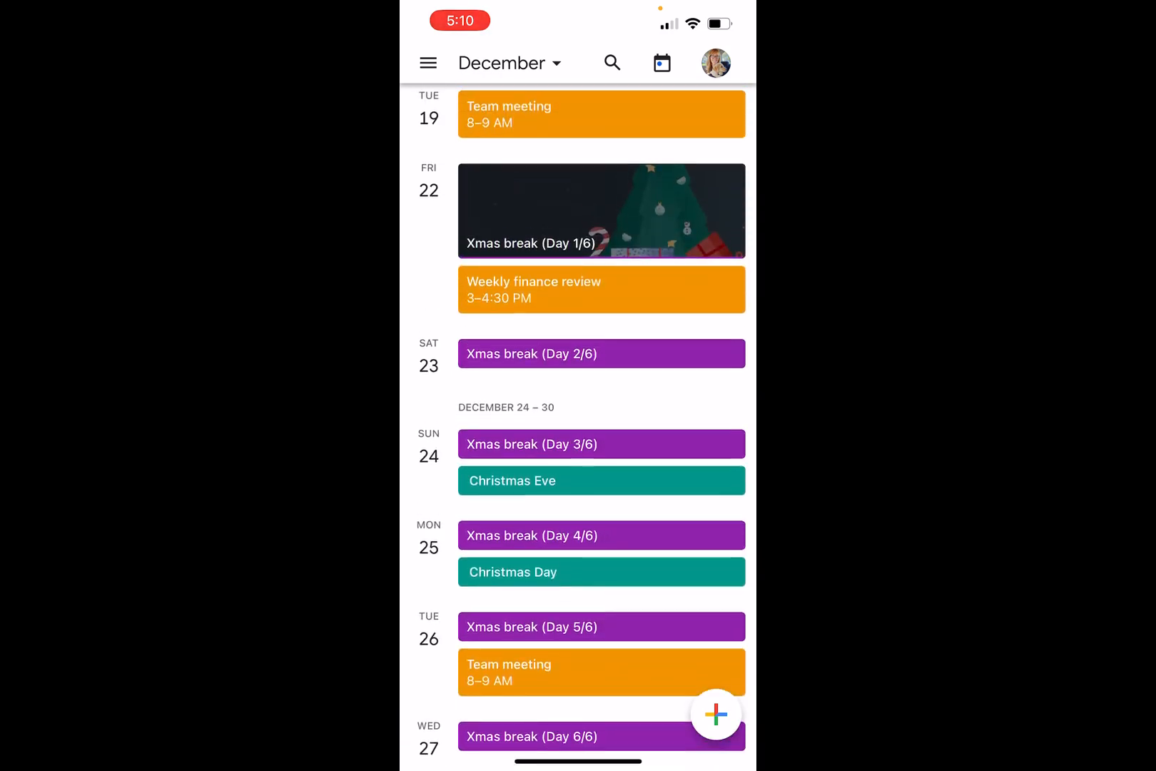